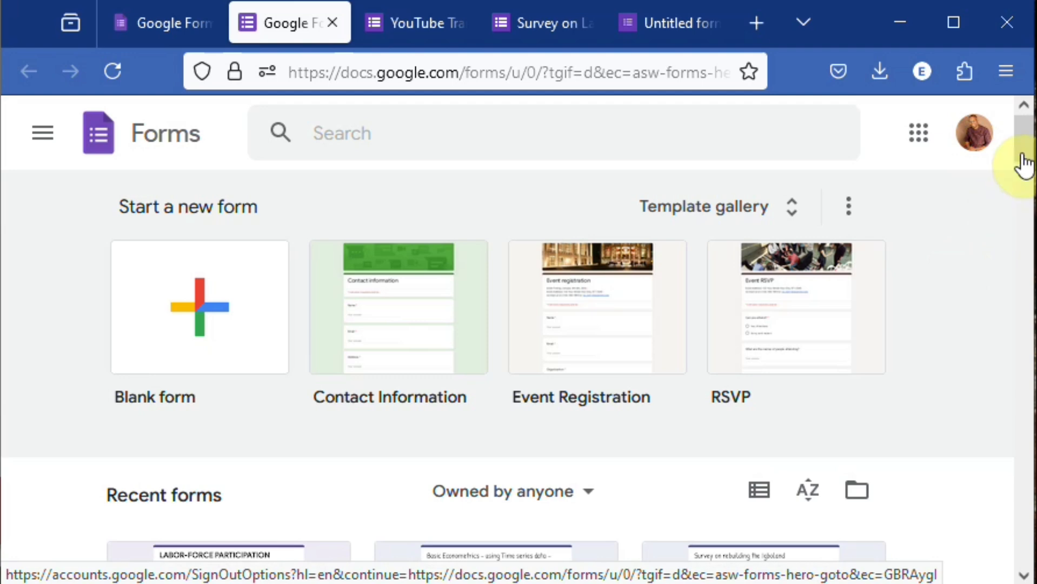
- Create a new blank form, name it abcdef and apply that name as the form title
drag(1027, 161, 1027, 123)
click(198, 306)
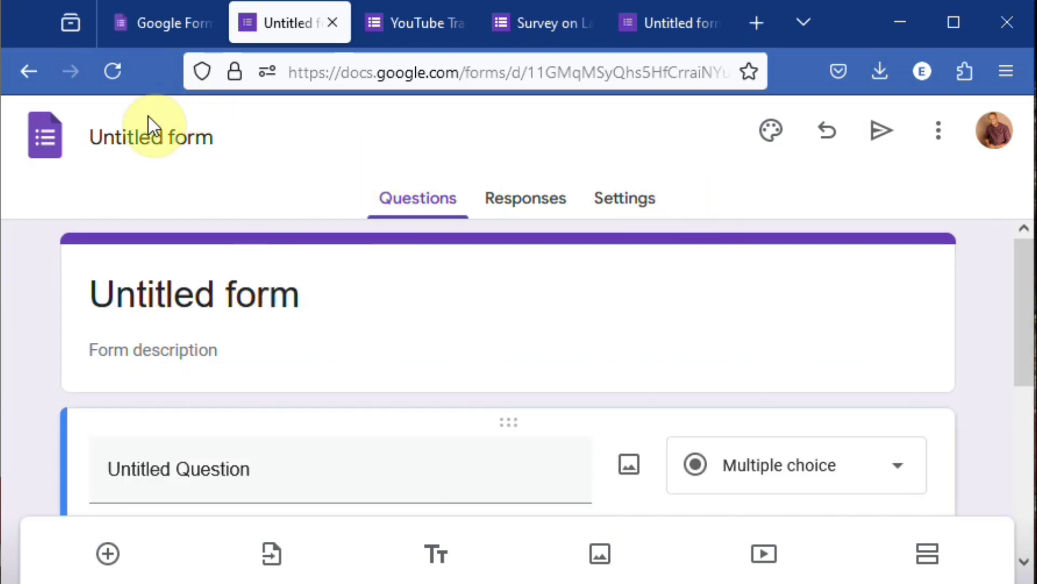
click(145, 132)
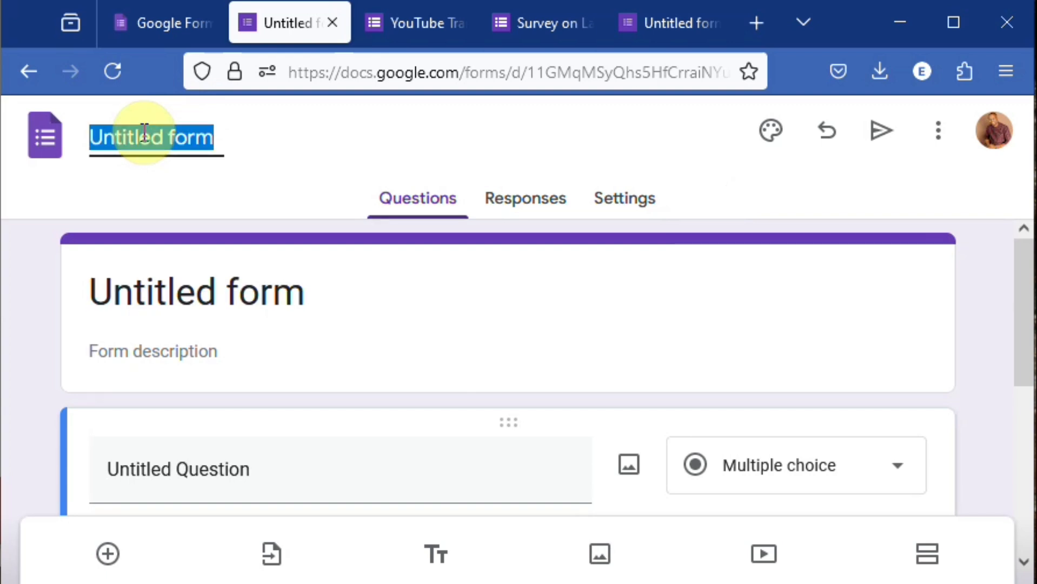
text(abcdef)
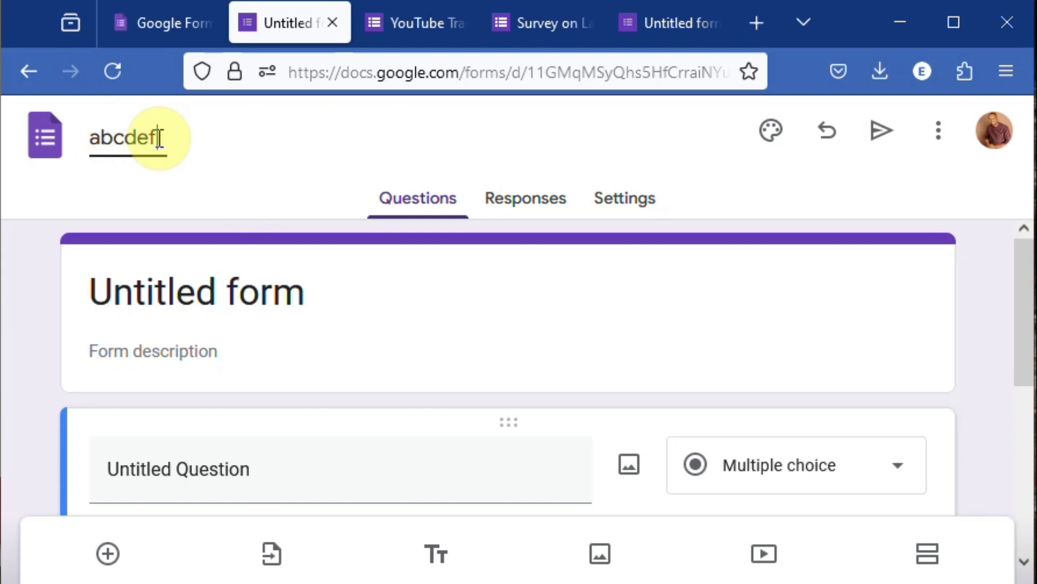
click(249, 283)
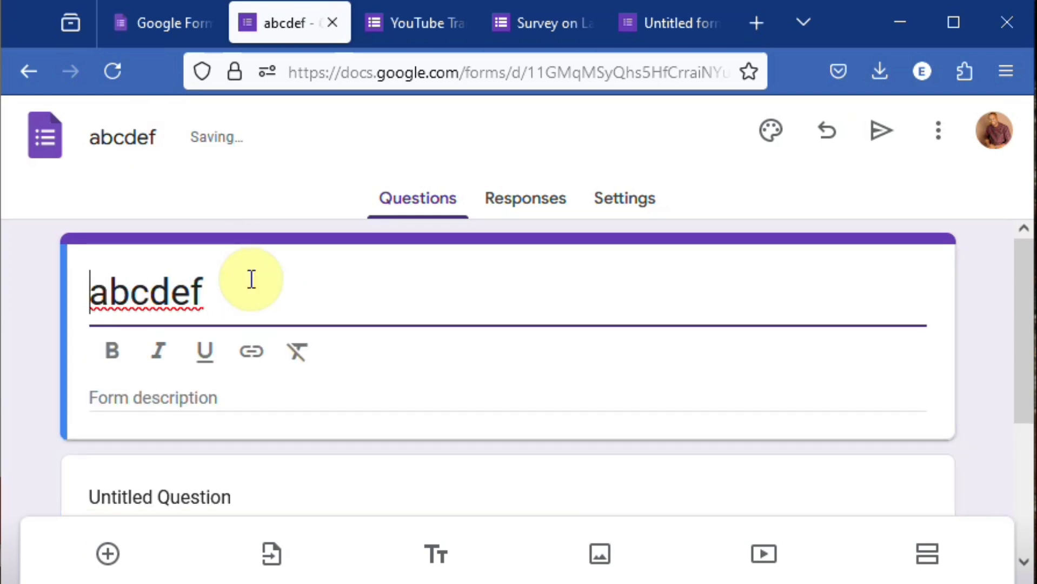
click(253, 384)
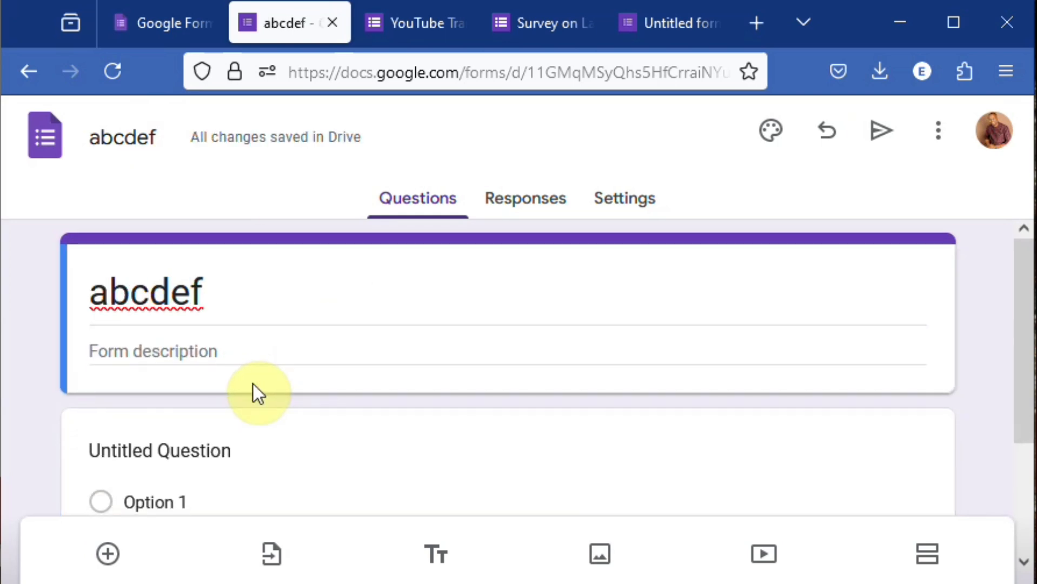
click(269, 352)
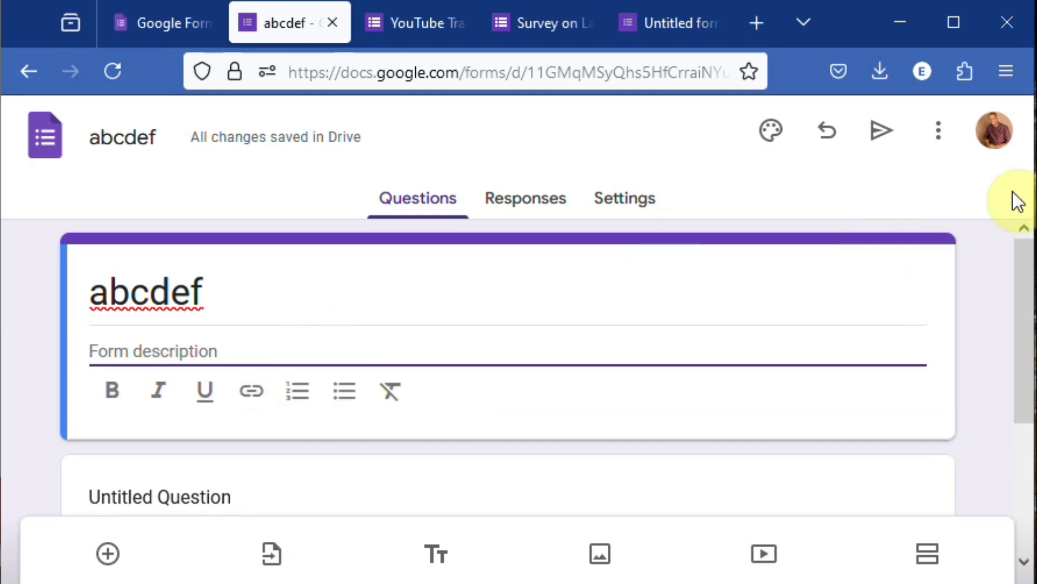
- Replace the untitled question's text with "What is your gender"
drag(1022, 247, 1027, 348)
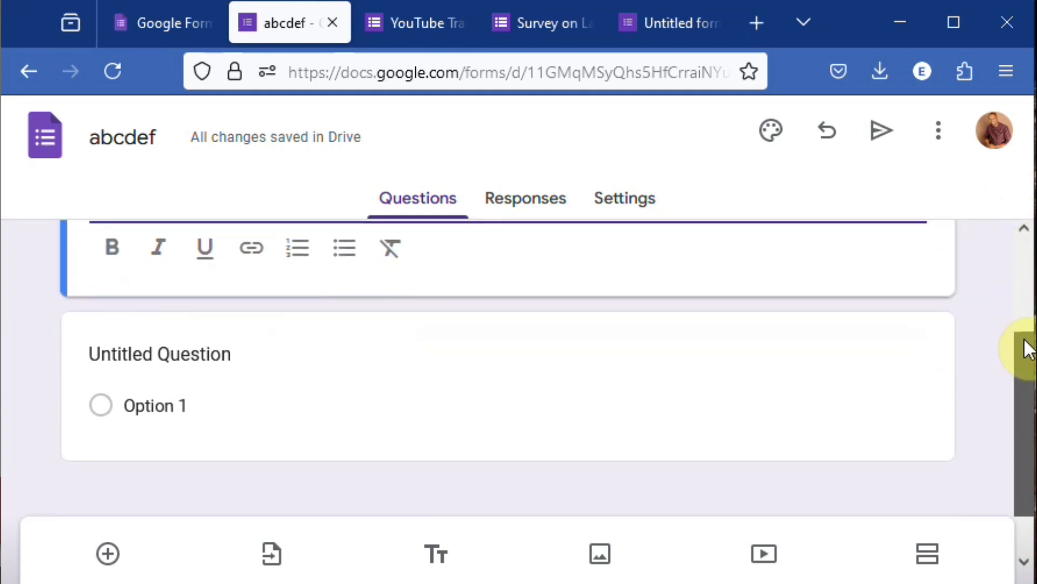
click(157, 354)
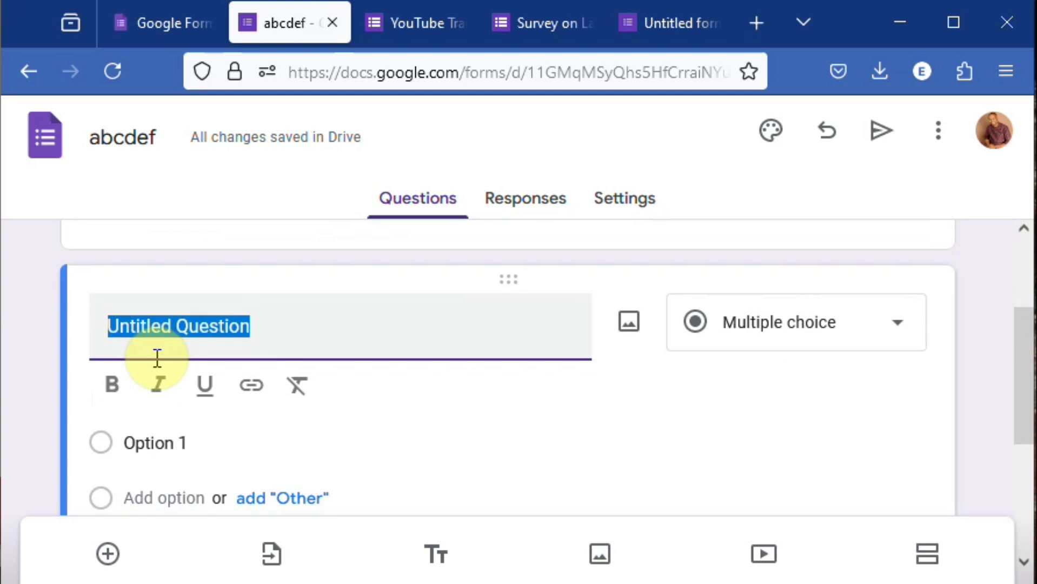
text(Wh)
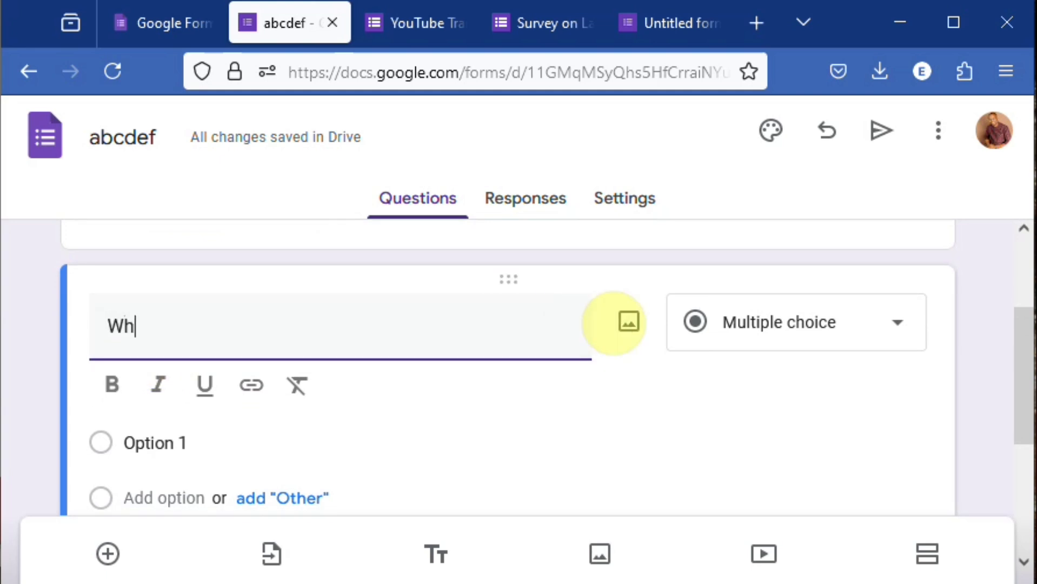
text(at )
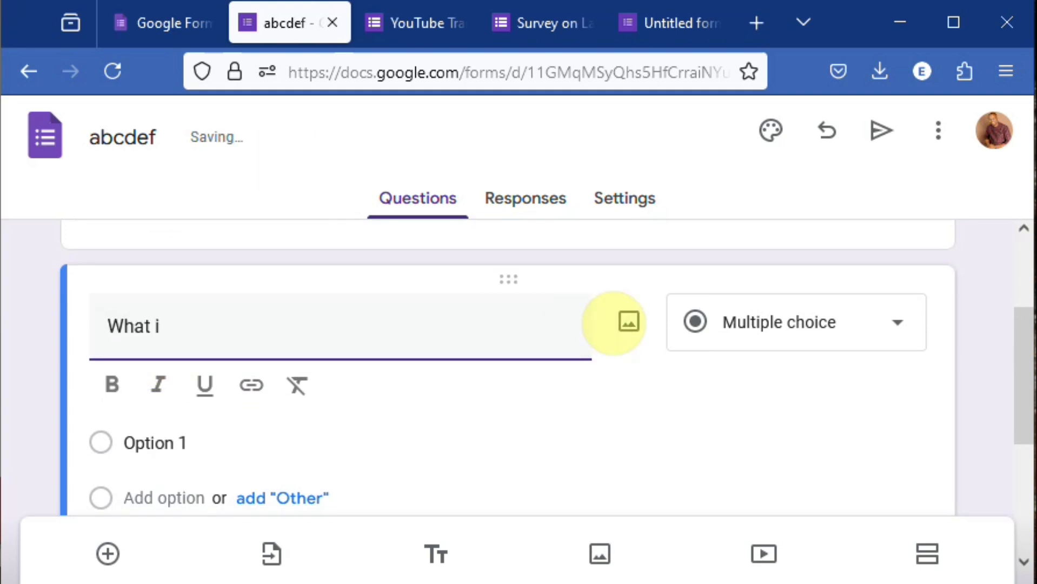
text(is your ge)
key(BackSpace)
key(BackSpace)
text(n)
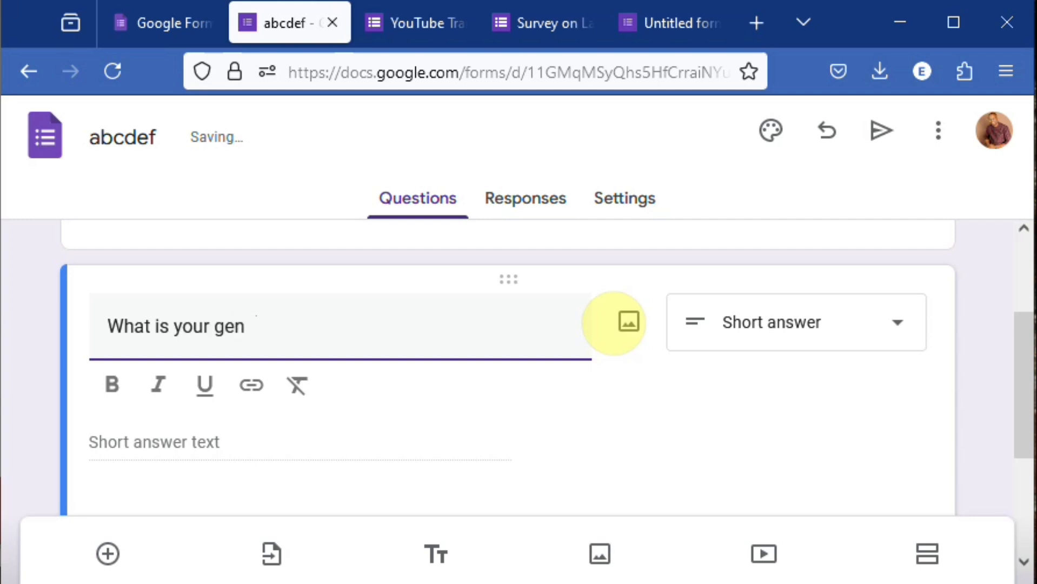
text(dder)
key(BackSpace)
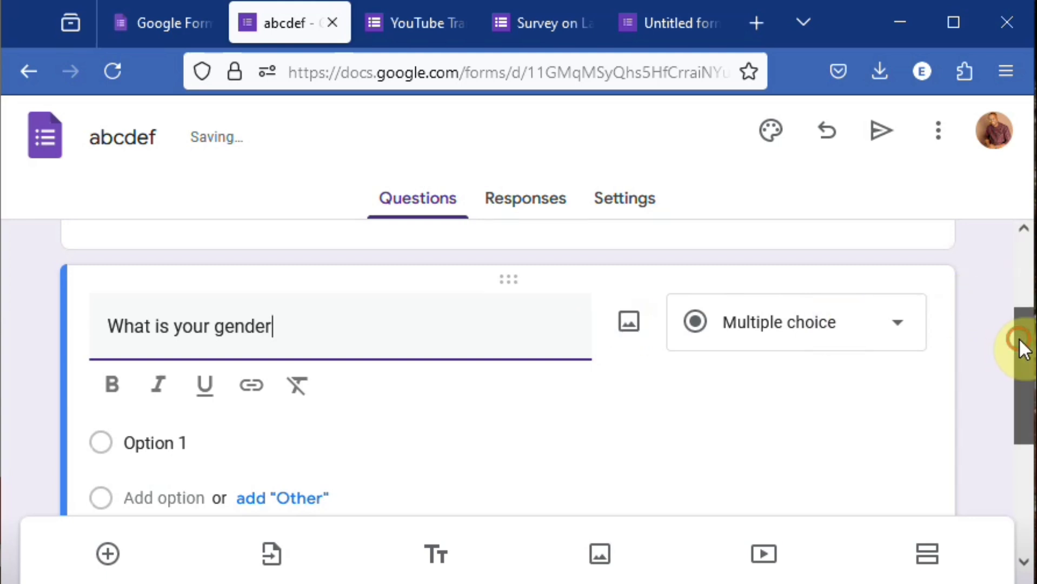
- Give the gender question the answer options Male and Female
drag(1020, 345, 1020, 362)
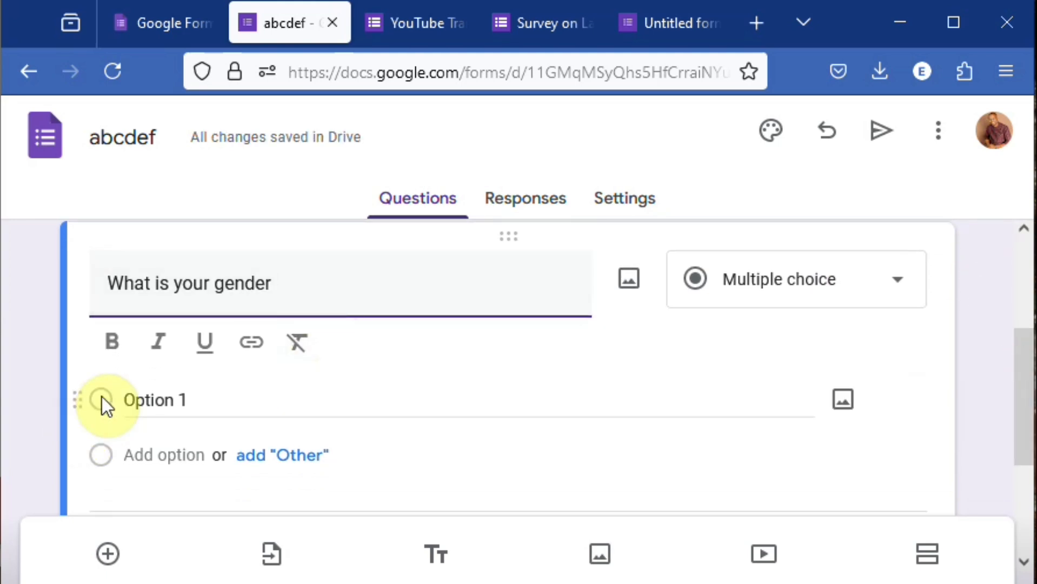
click(172, 398)
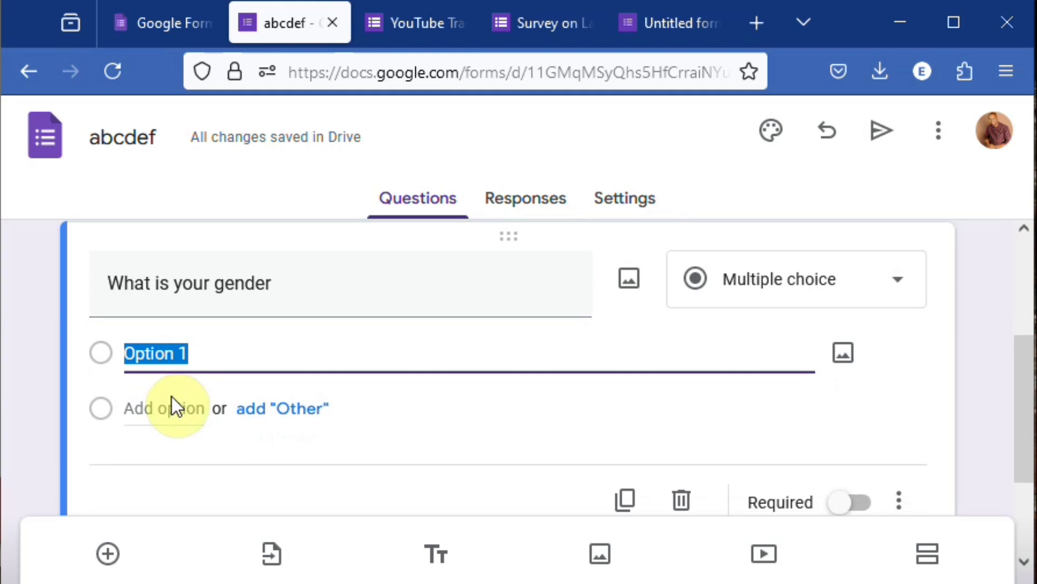
text(Male)
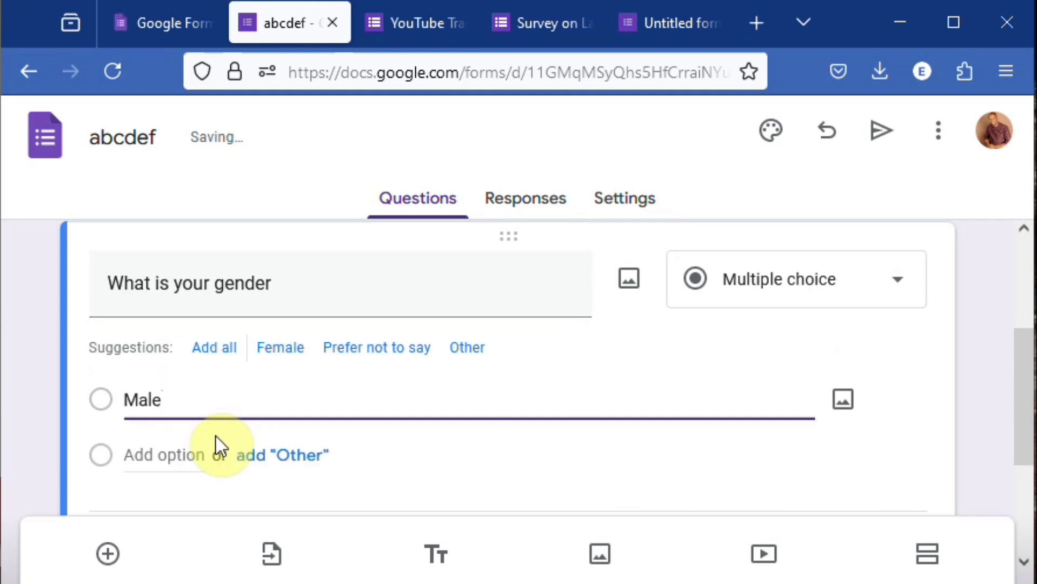
click(185, 452)
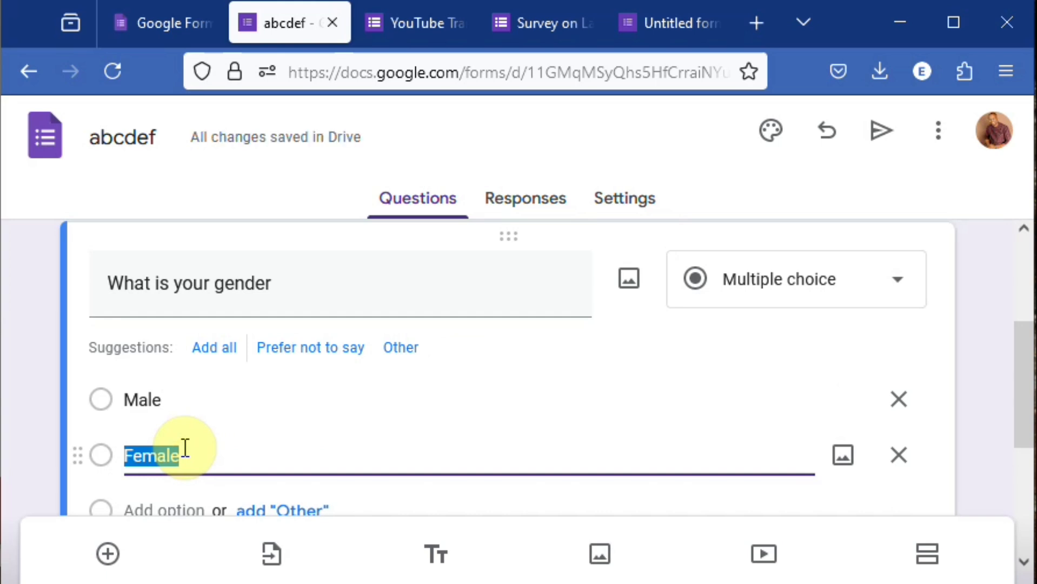
- Try Checkboxes as the gender question's answer type, and finally set it to Dropdown
click(910, 299)
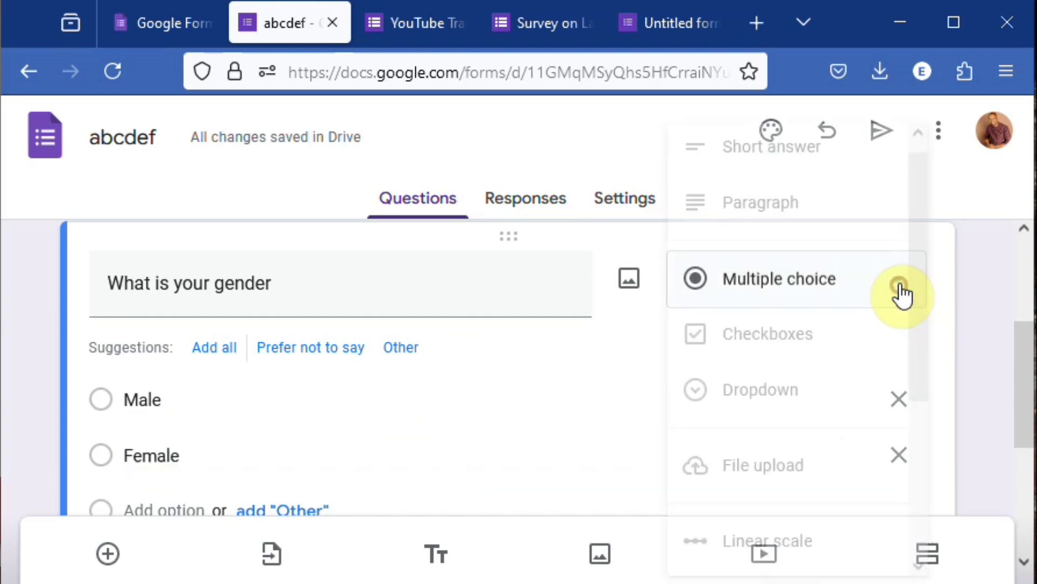
click(790, 353)
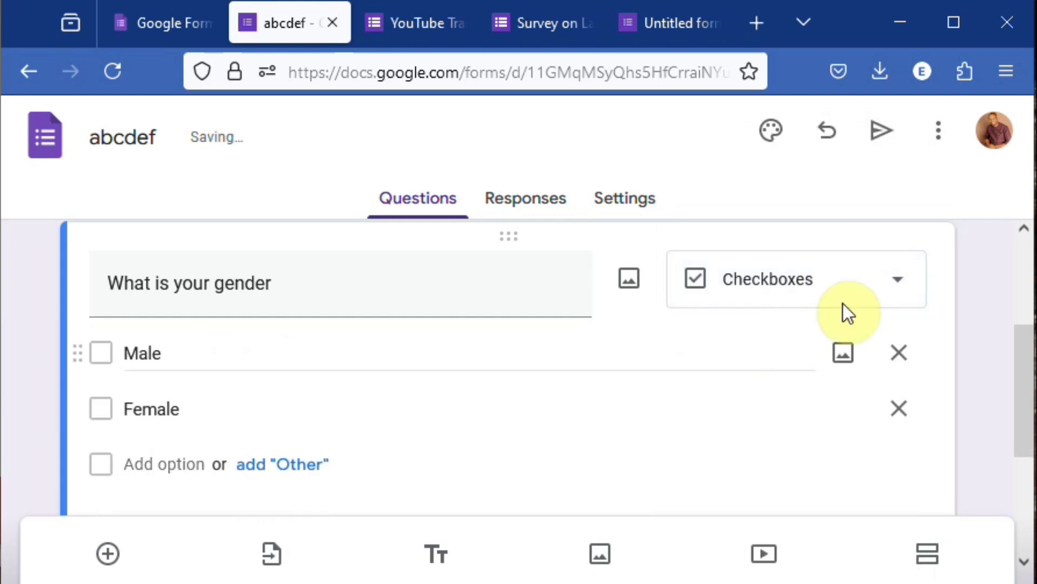
click(899, 289)
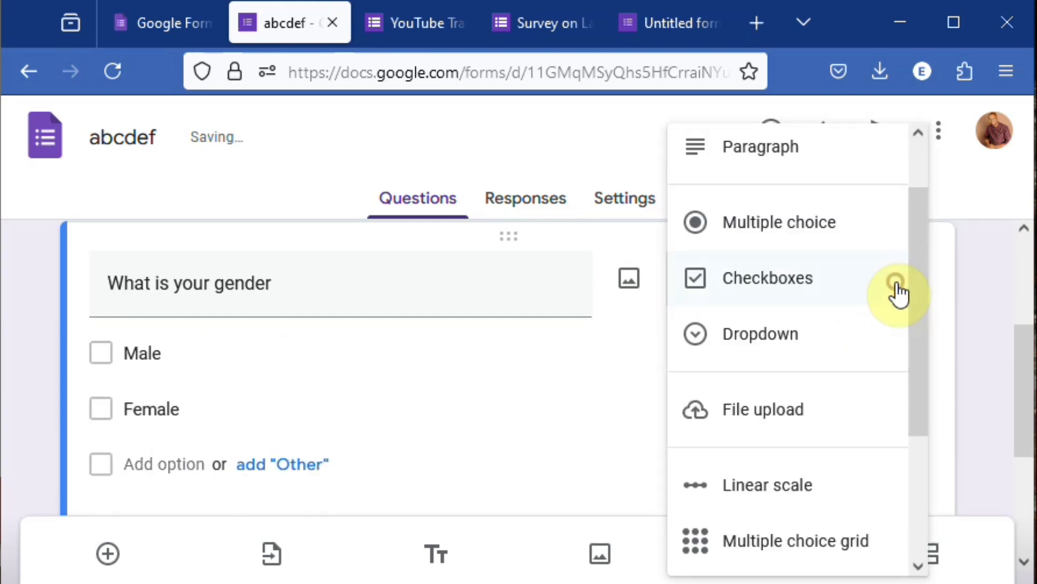
click(780, 358)
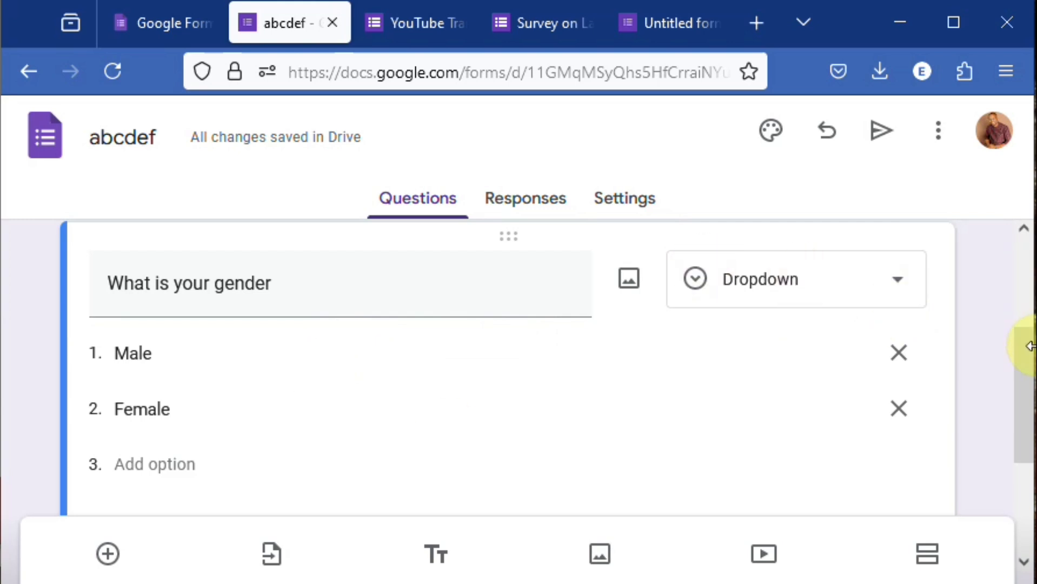
- Add a second question below the gender question reading "How would you rate your performance?"
mouse_move(1032, 364)
mouse_down()
mouse_move(1030, 432)
mouse_move(1031, 289)
mouse_move(1031, 357)
mouse_up()
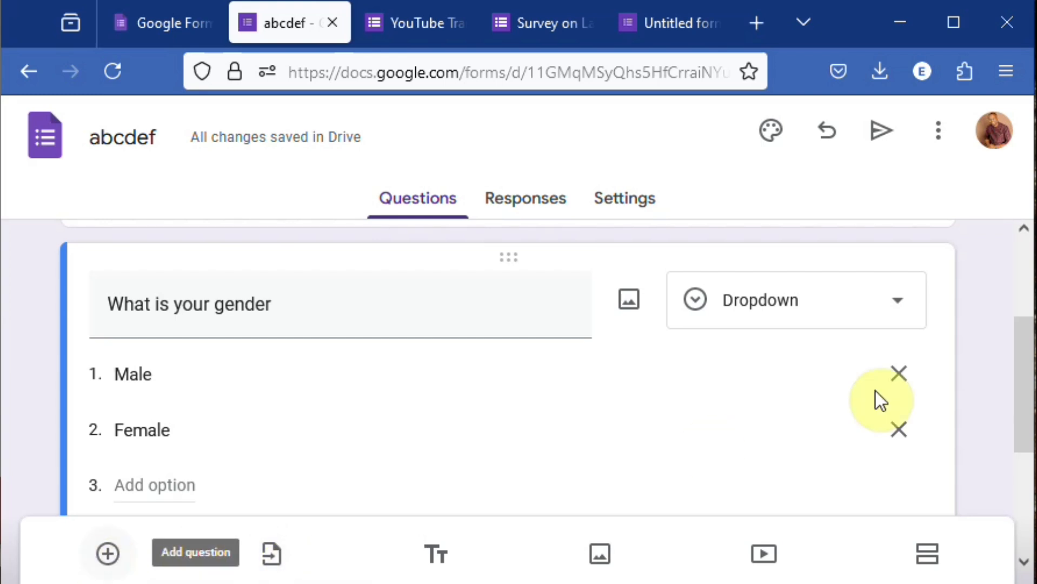
mouse_move(1023, 373)
mouse_down()
mouse_move(1025, 330)
mouse_move(1024, 392)
mouse_up()
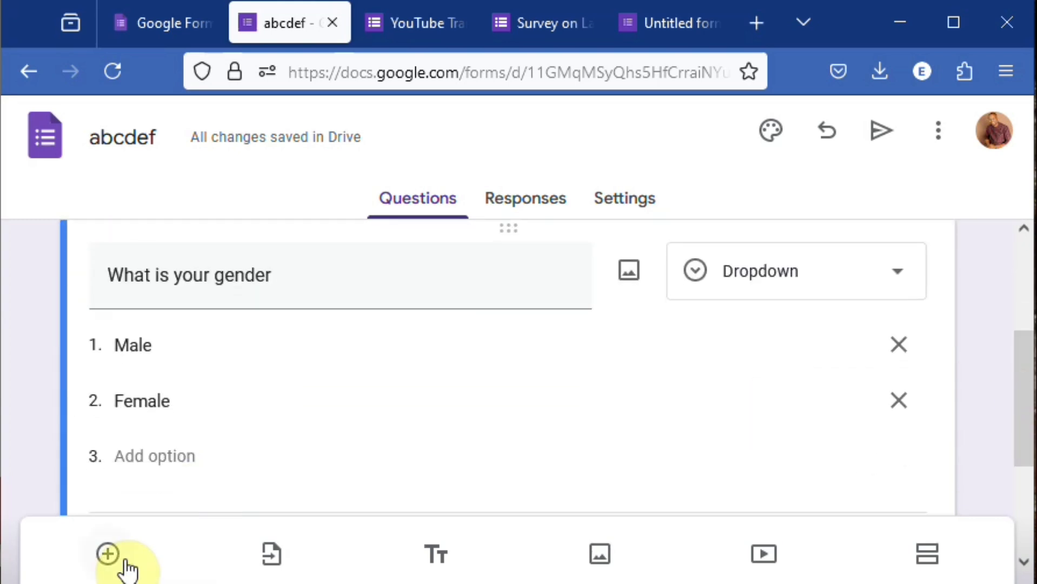
click(107, 554)
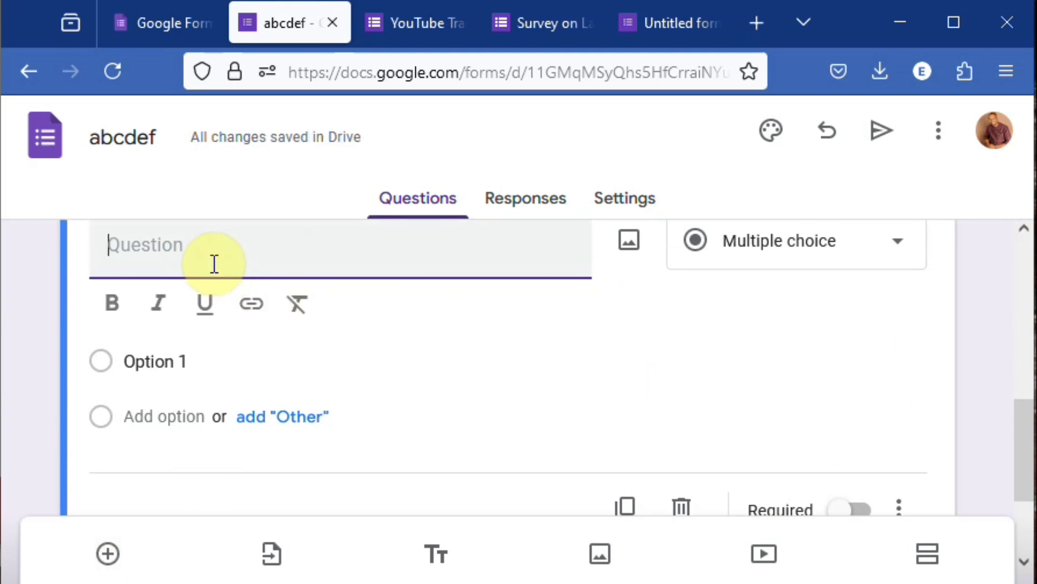
text(W)
key(BackSpace)
text(H)
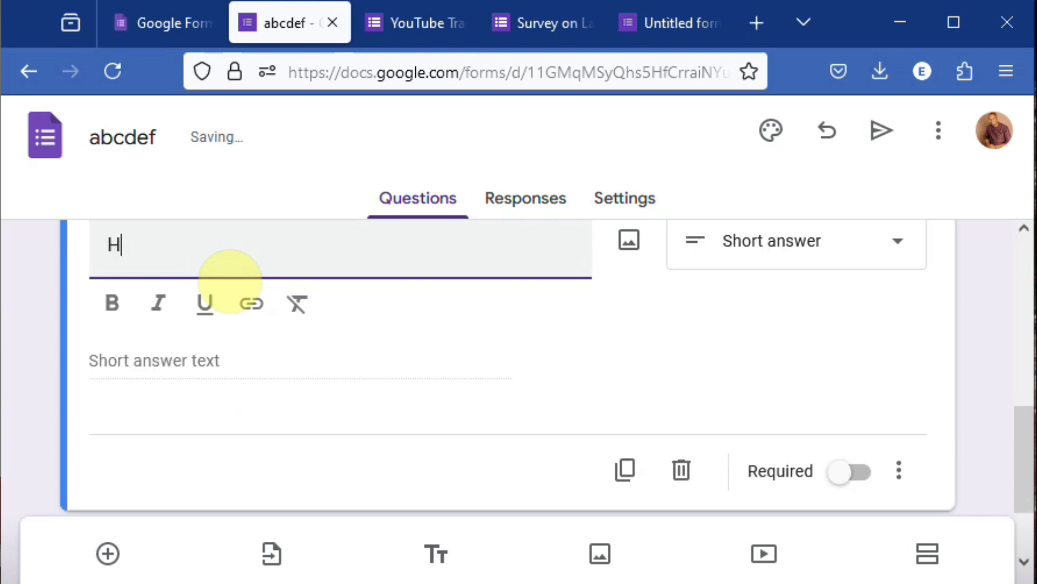
text(ow ould )
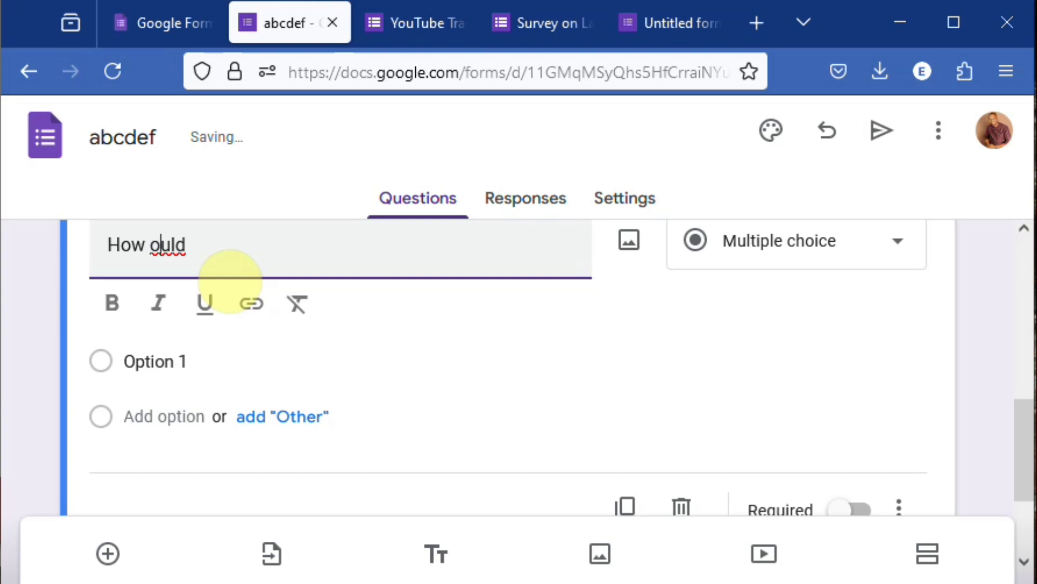
text(w)
key(Right)
key(Right)
key(Right)
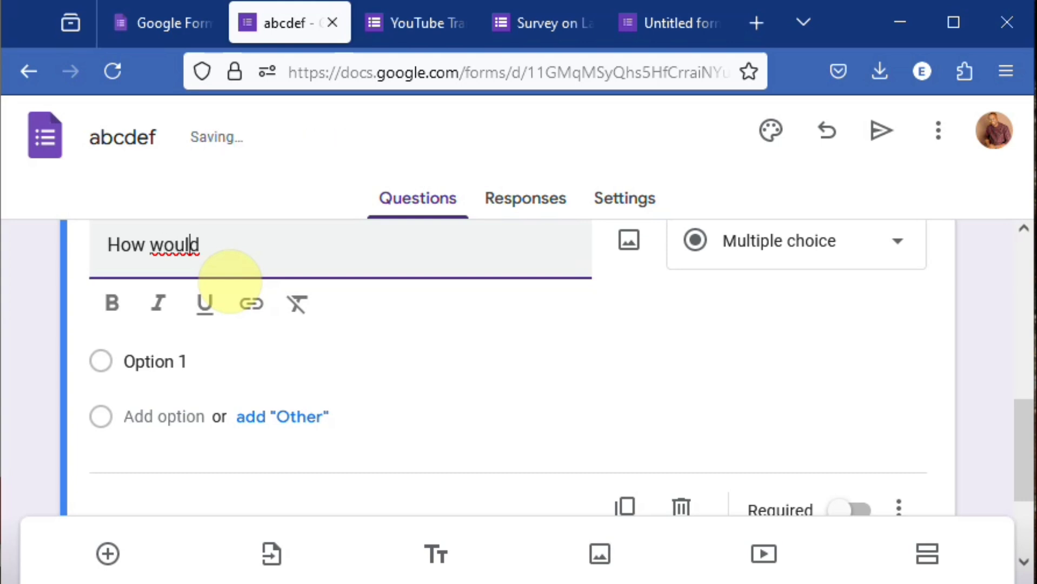
key(Right)
key(Right)
text(you r)
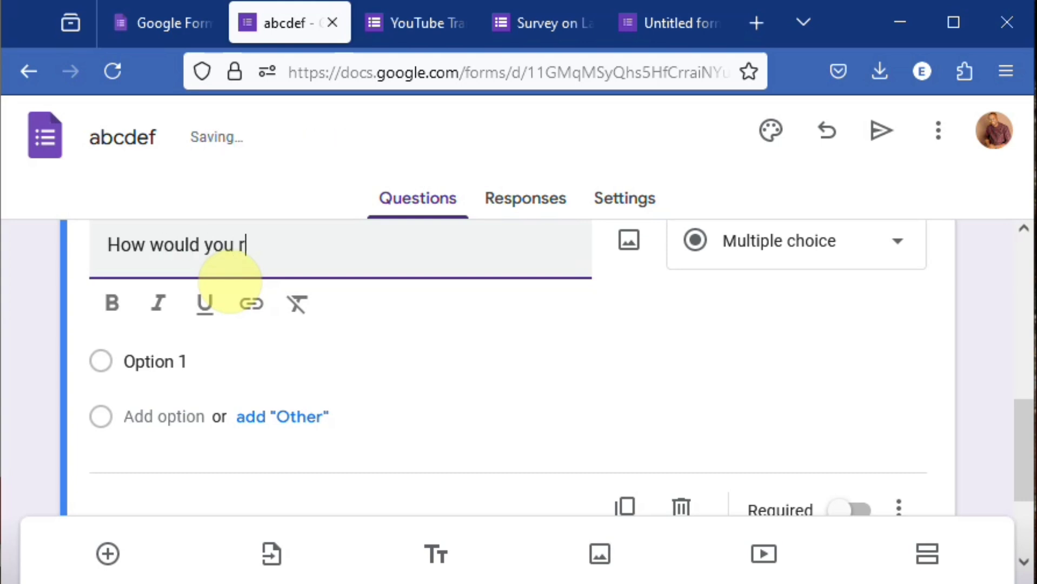
text(ate your perf)
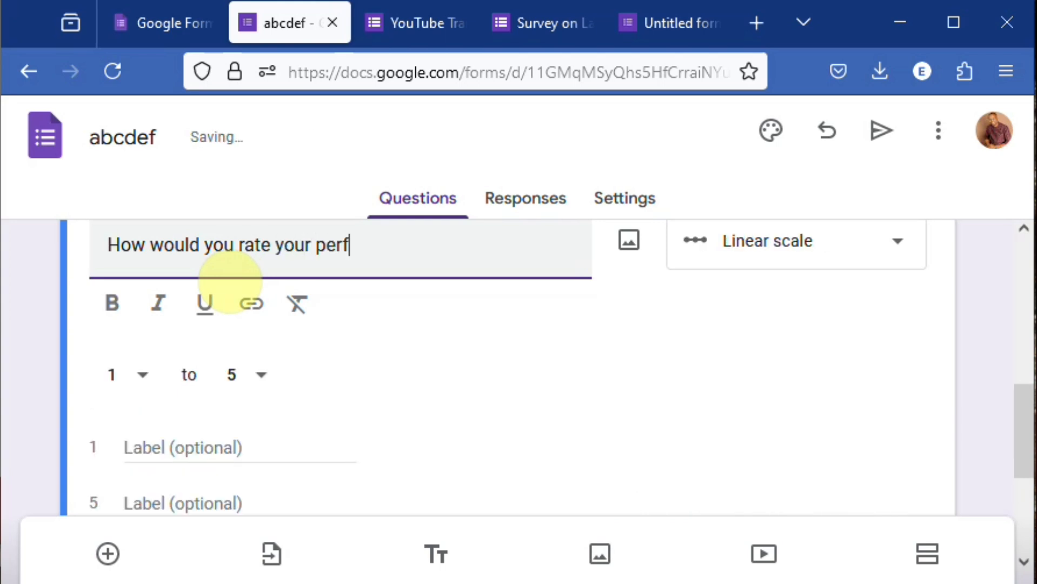
text(ormance?)
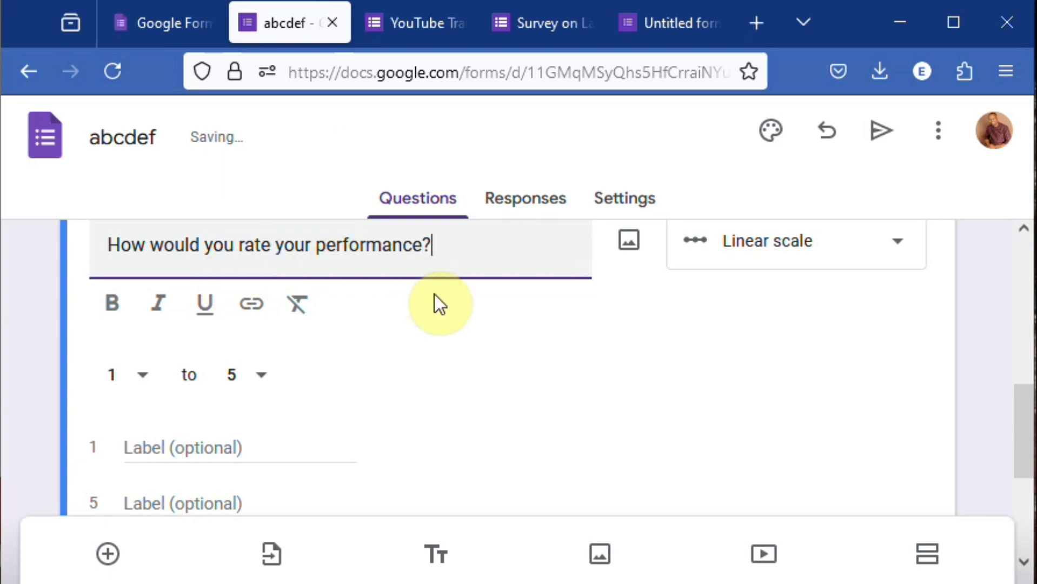
click(1027, 233)
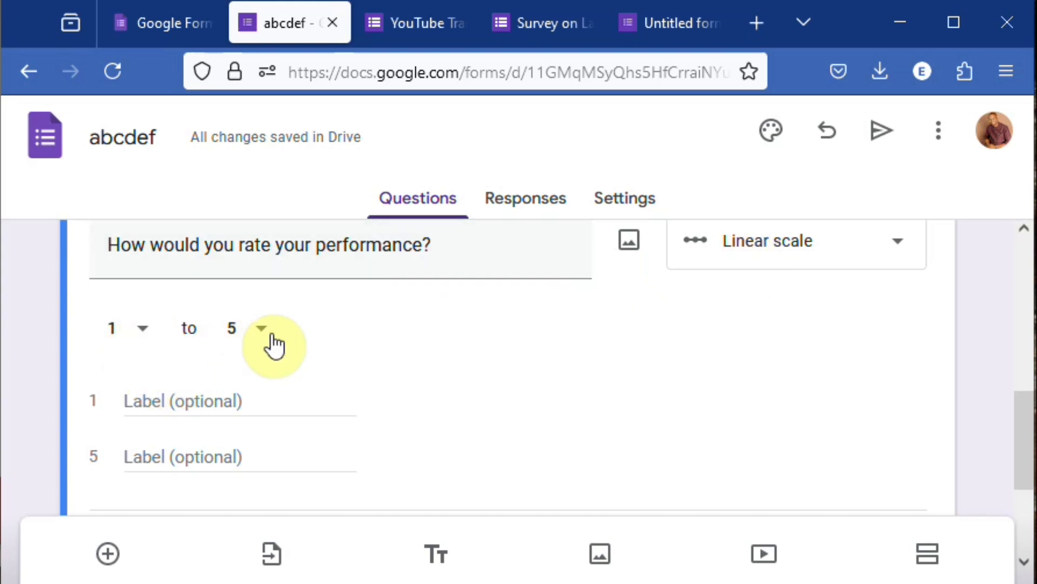
- Label the performance question's linear scale "Very low" at 1 and "Very High" at 5
click(199, 394)
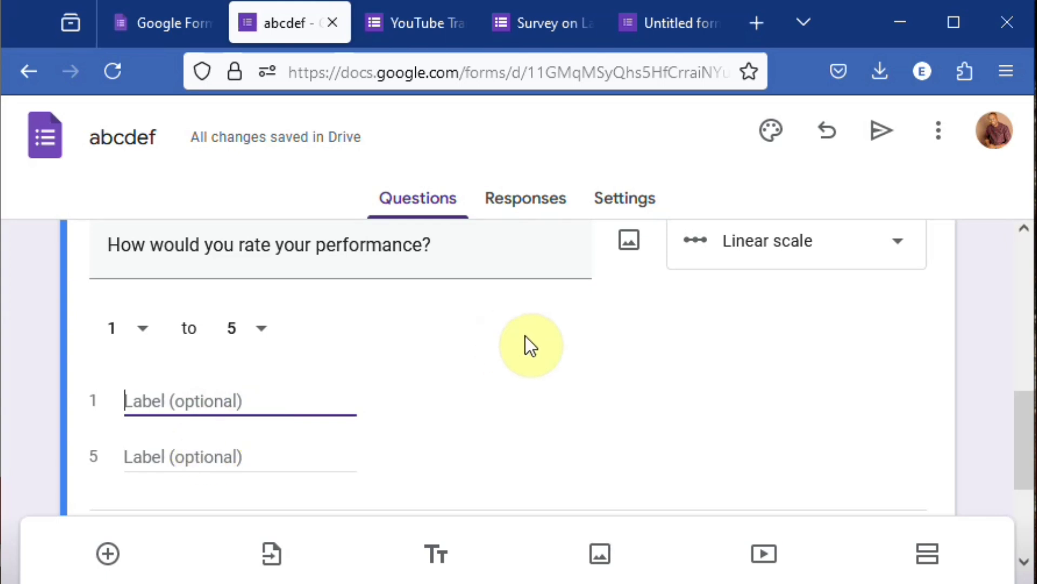
text(Very low)
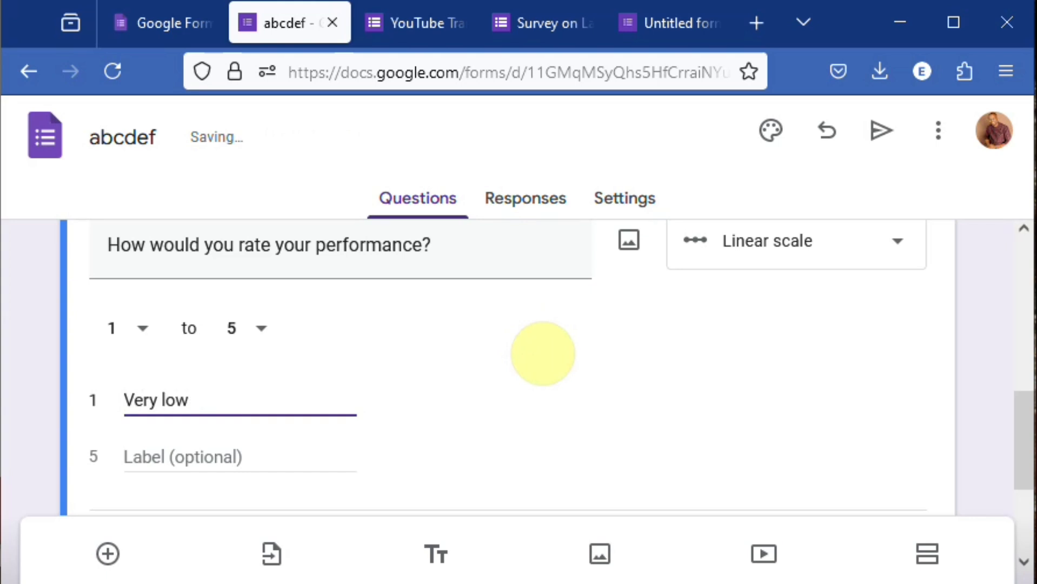
click(167, 458)
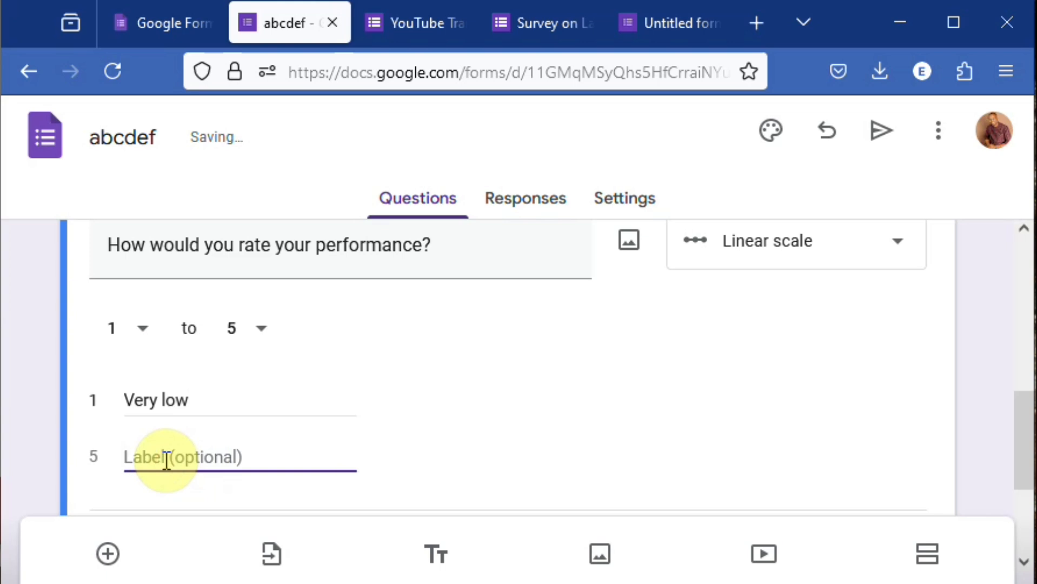
text(Ve)
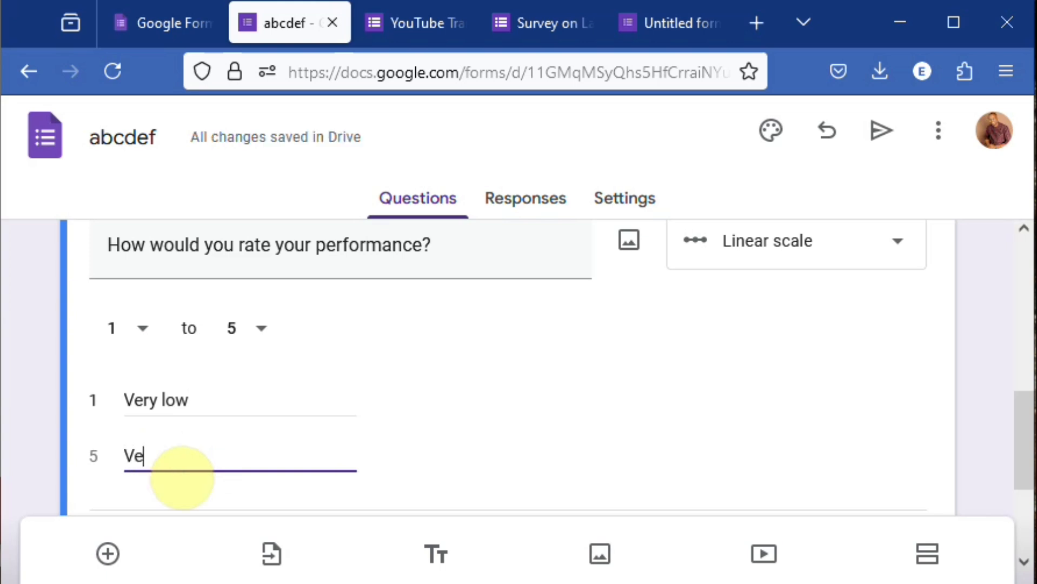
text(ry High)
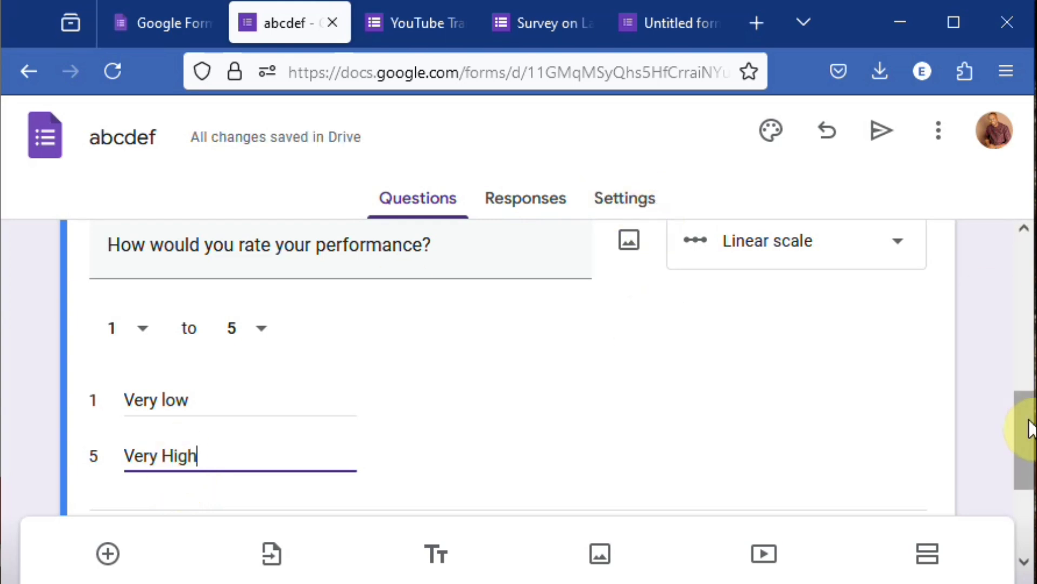
- Preview the abcdef form as a respondent and choose Male as the answer to the gender question
drag(1028, 433, 1000, 288)
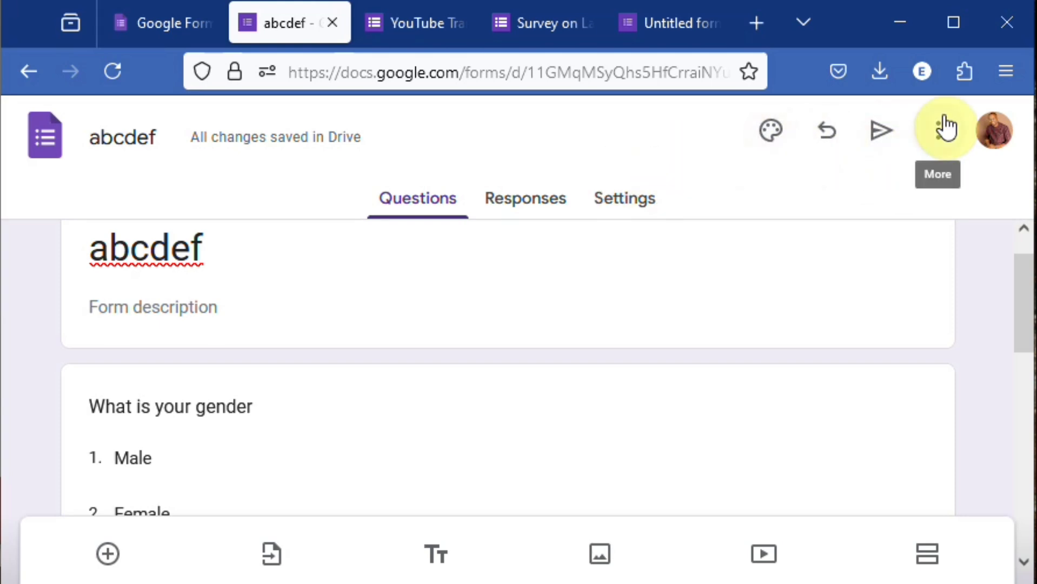
drag(1033, 297, 1036, 296)
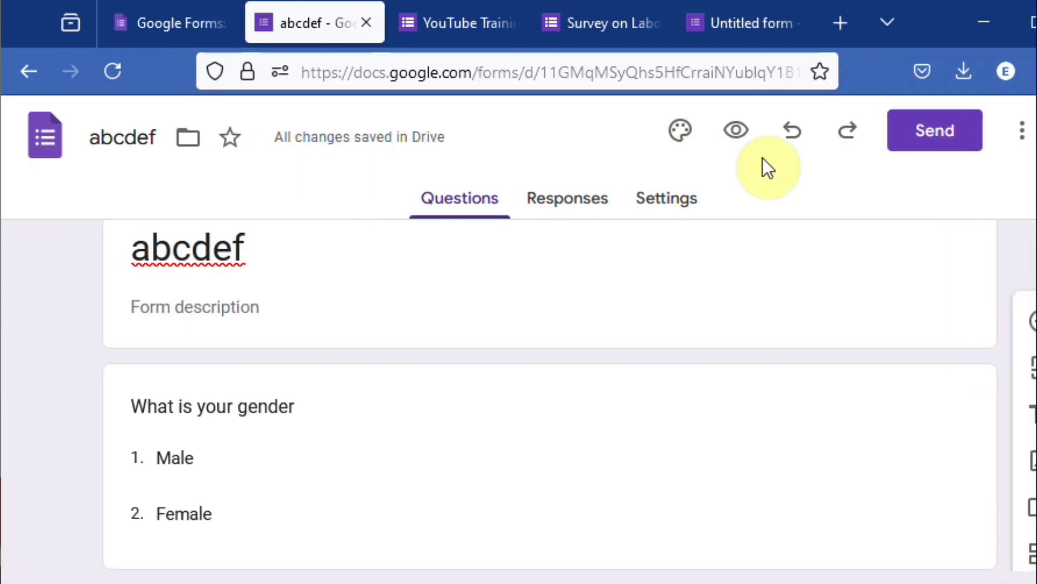
click(737, 134)
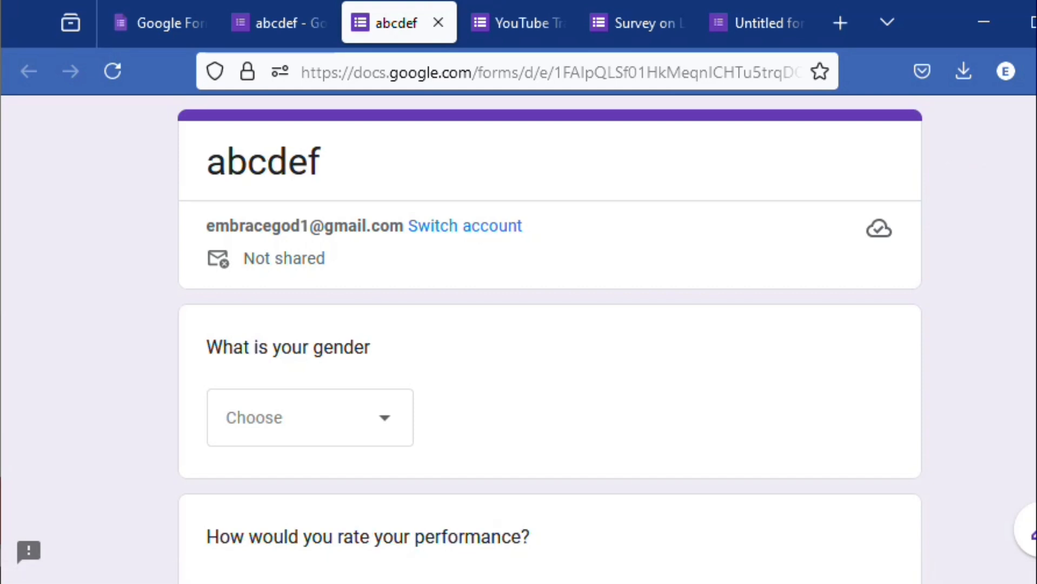
click(390, 432)
click(277, 466)
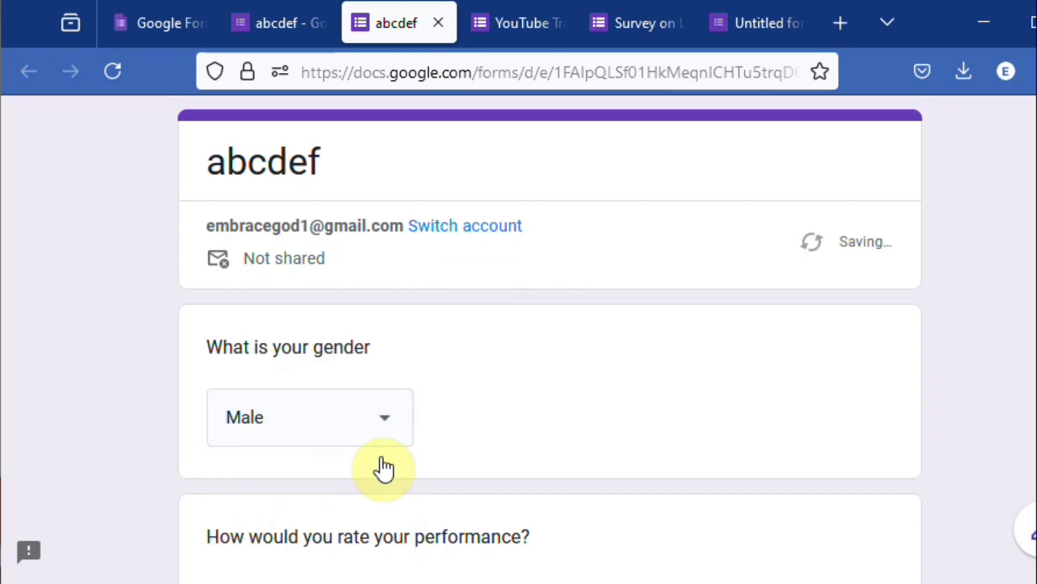
scroll(981, 232, down, 2)
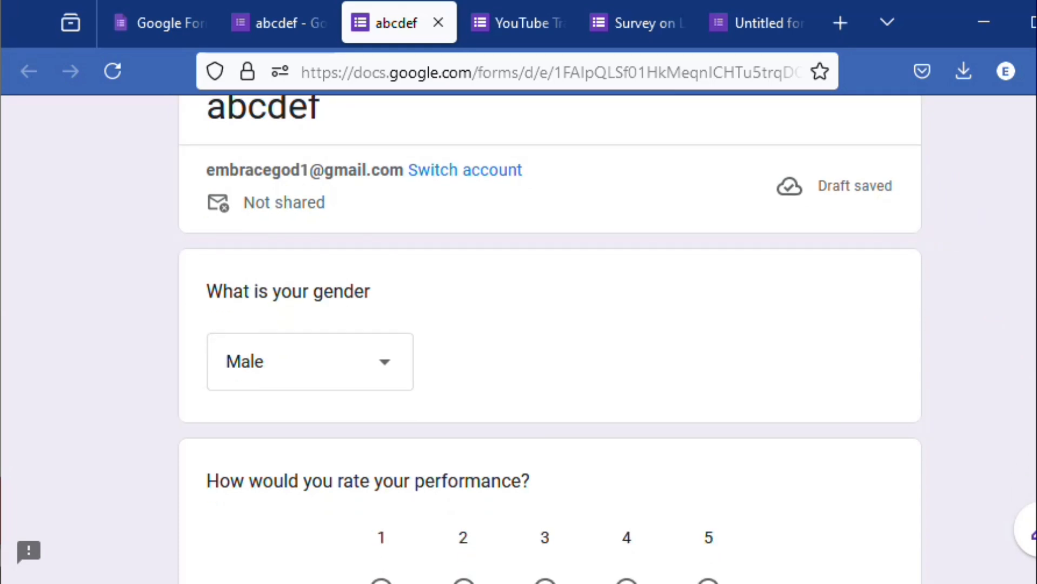
scroll(688, 456, down, 3)
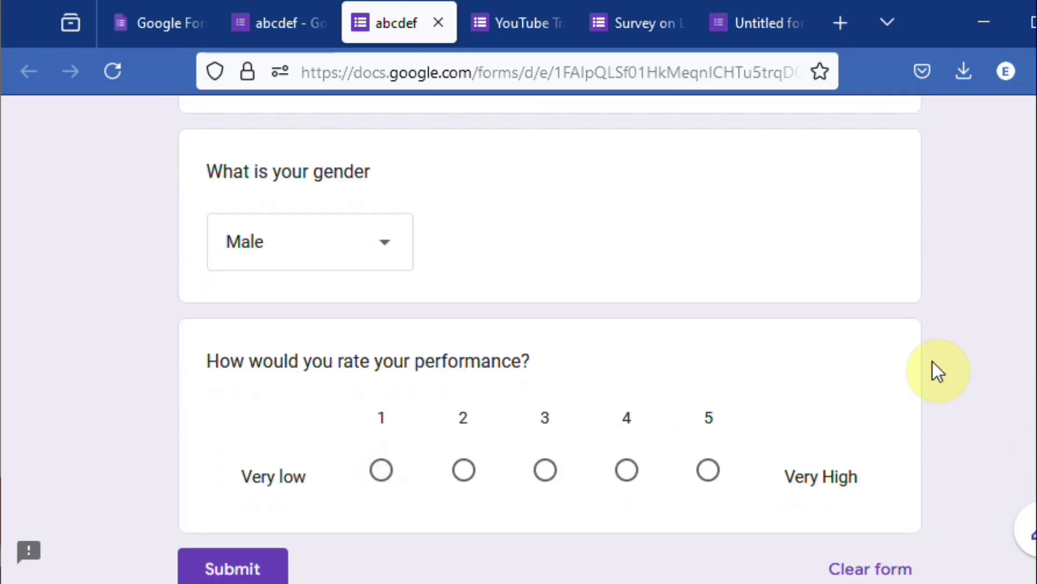
scroll(549, 339, up, 3)
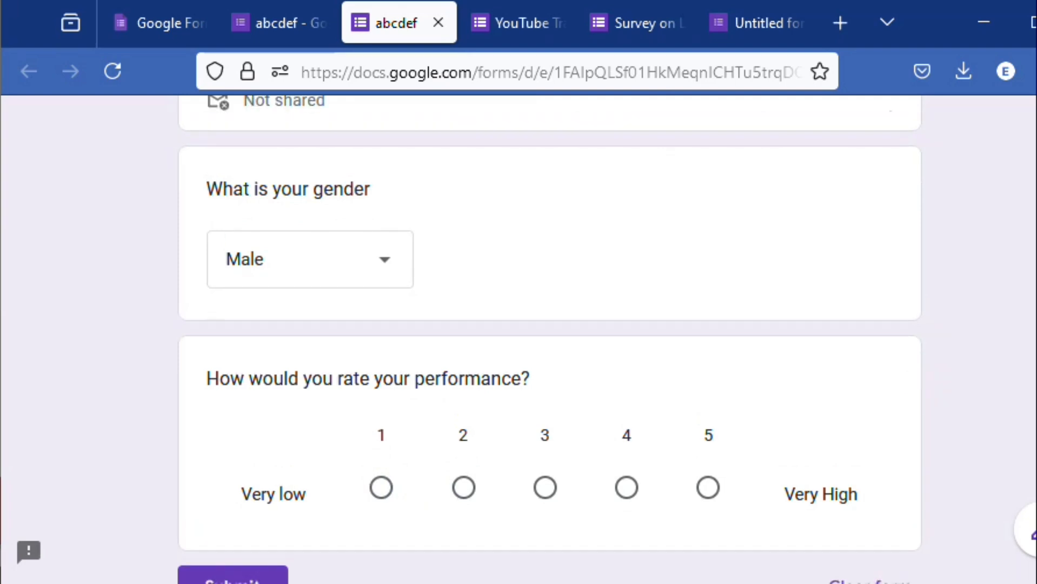
- Return to the abcdef form editor and change the gender question's answer type to Checkboxes
click(281, 24)
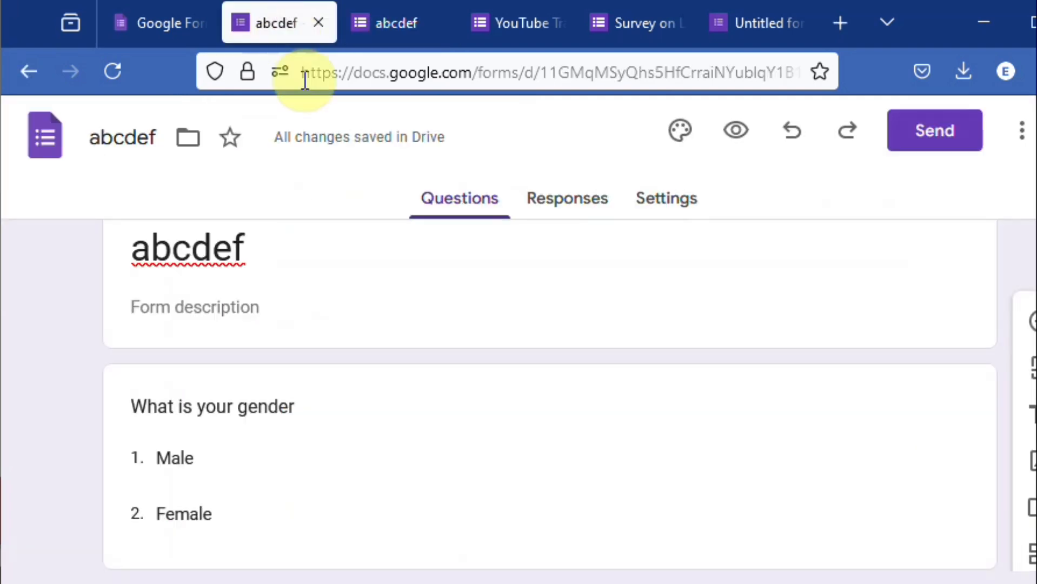
click(233, 433)
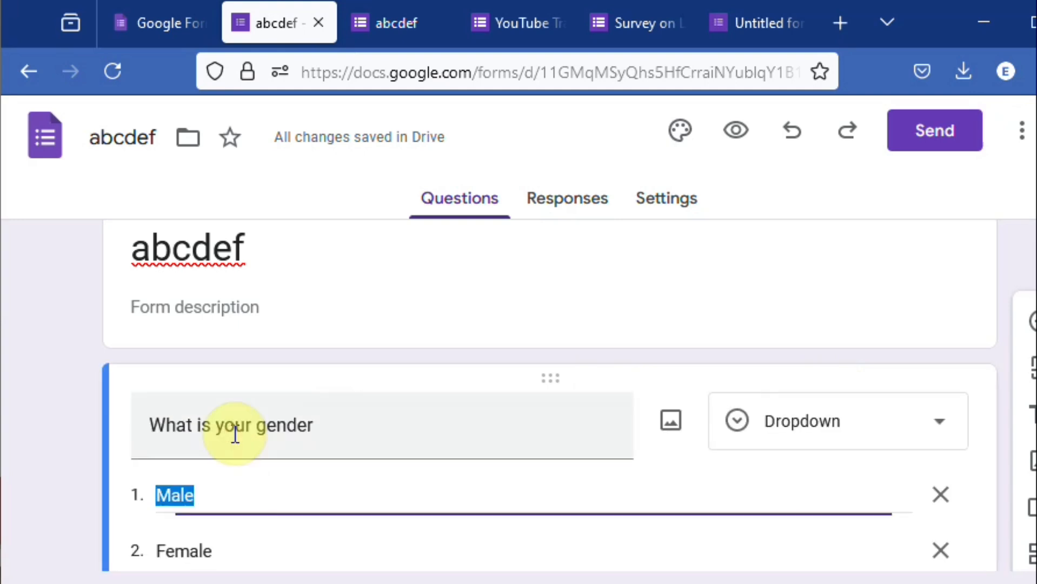
click(941, 427)
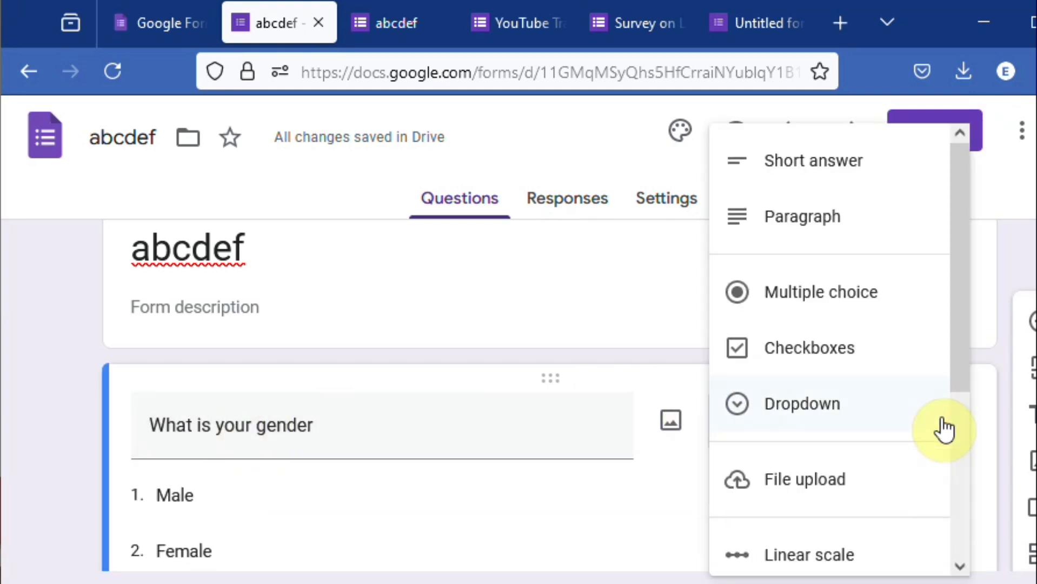
click(829, 363)
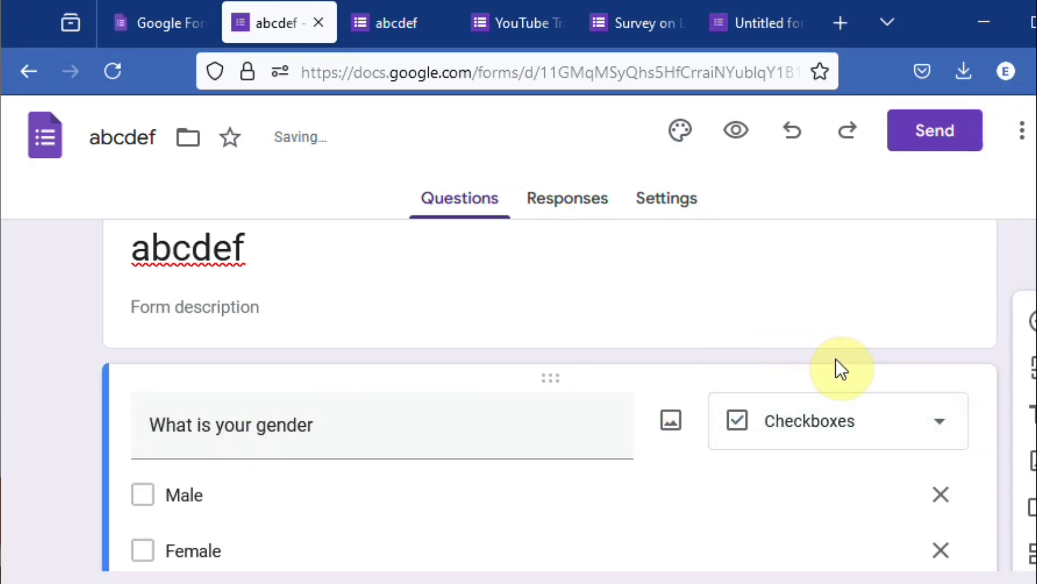
- Reload the abcdef form preview and check how the gender question's new answer type looks to respondents
click(390, 21)
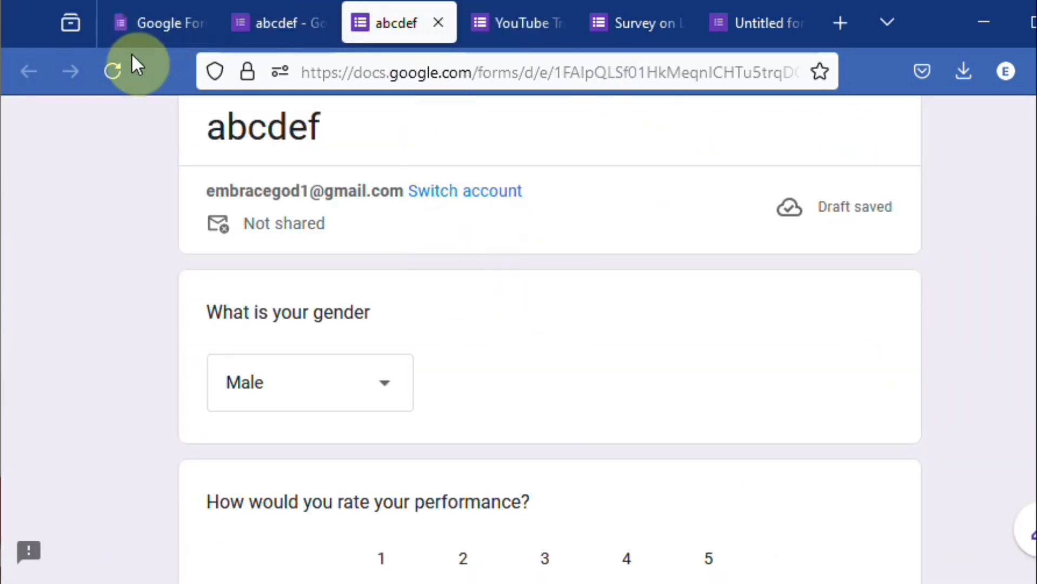
click(114, 73)
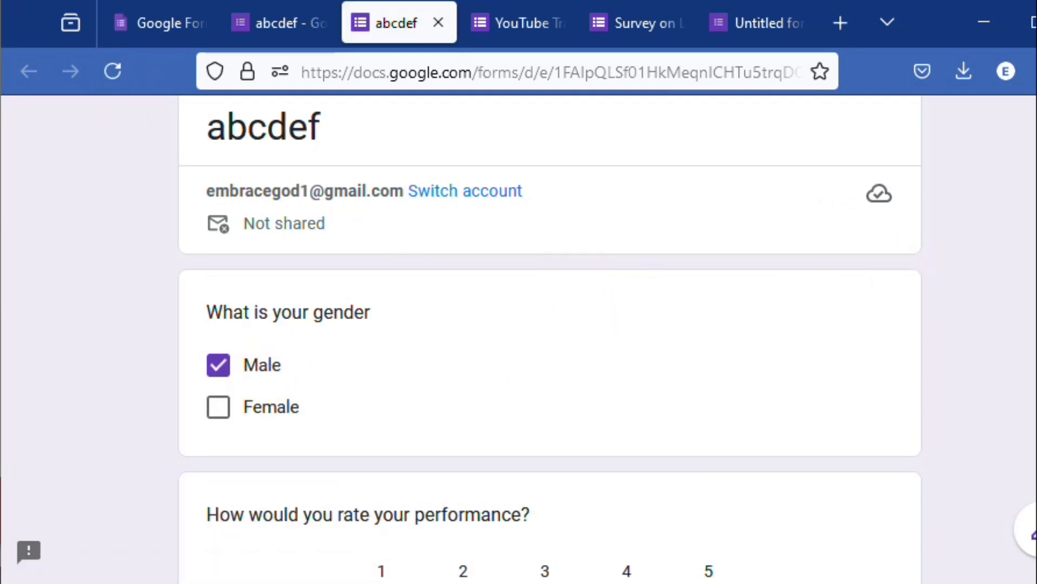
scroll(549, 339, down, 3)
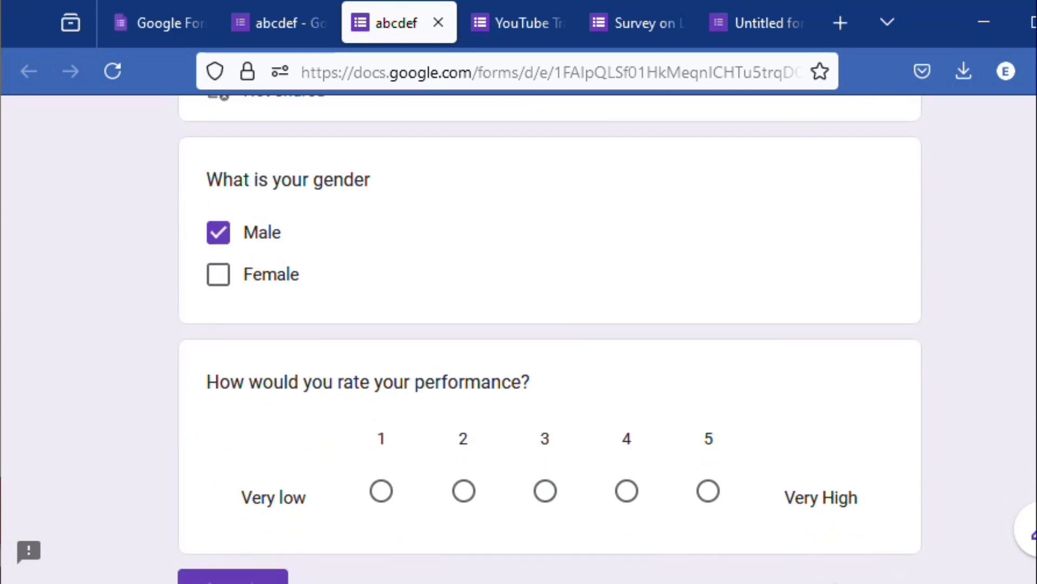
scroll(550, 339, up, 1)
scroll(549, 339, up, 1)
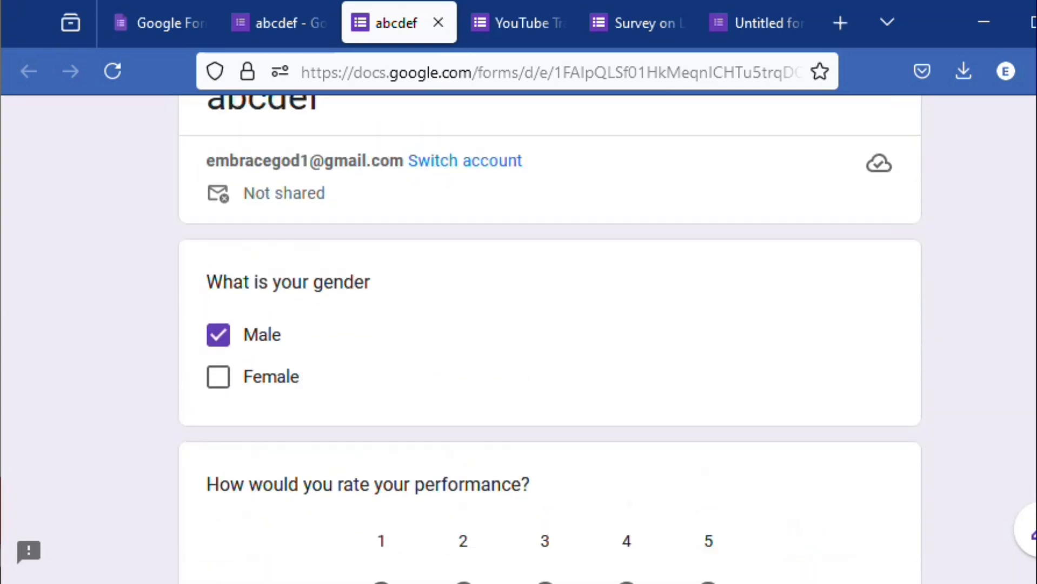
- Examine the introduction, questions and answer types of the YouTube Training Video form on women's labor-force participation
click(510, 23)
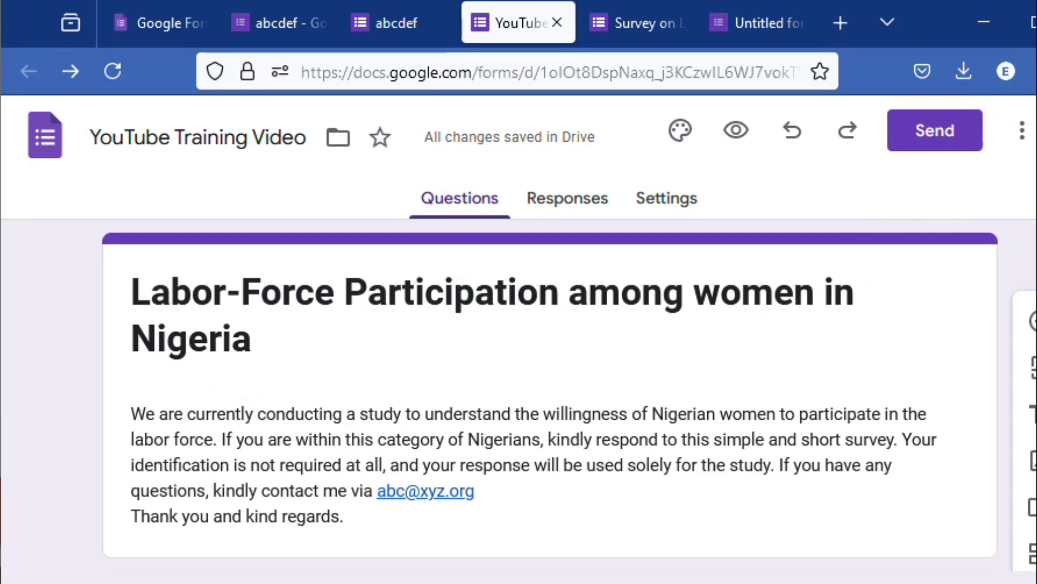
drag(1036, 249, 1034, 249)
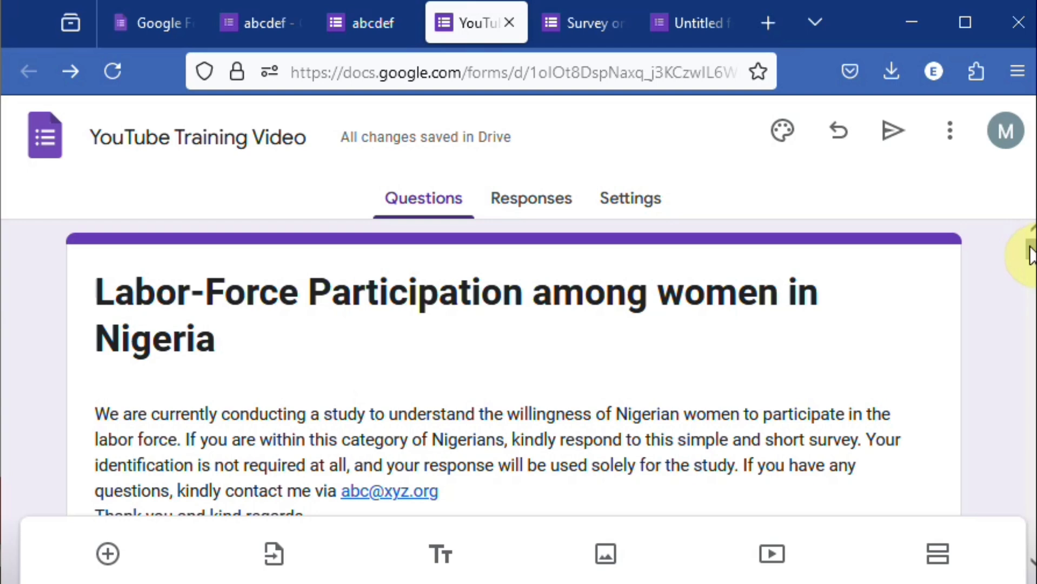
scroll(1030, 254, down, 2)
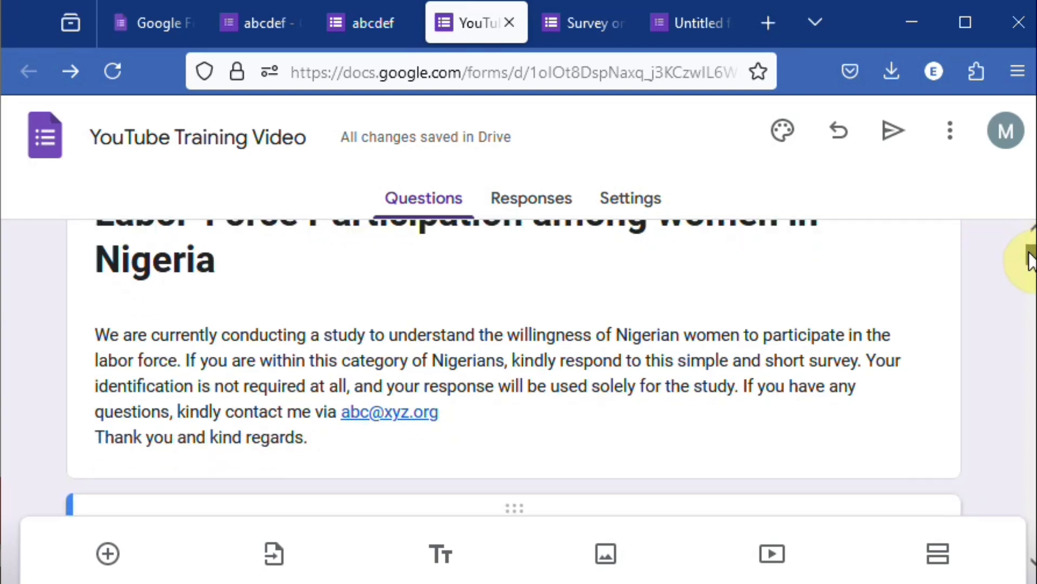
scroll(1031, 260, up, 2)
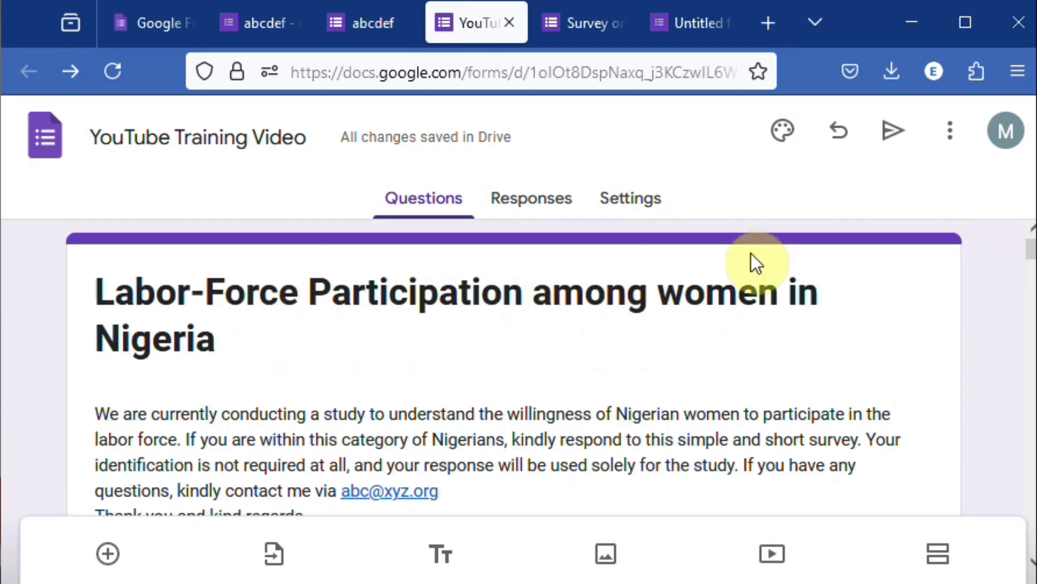
scroll(1031, 257, down, 4)
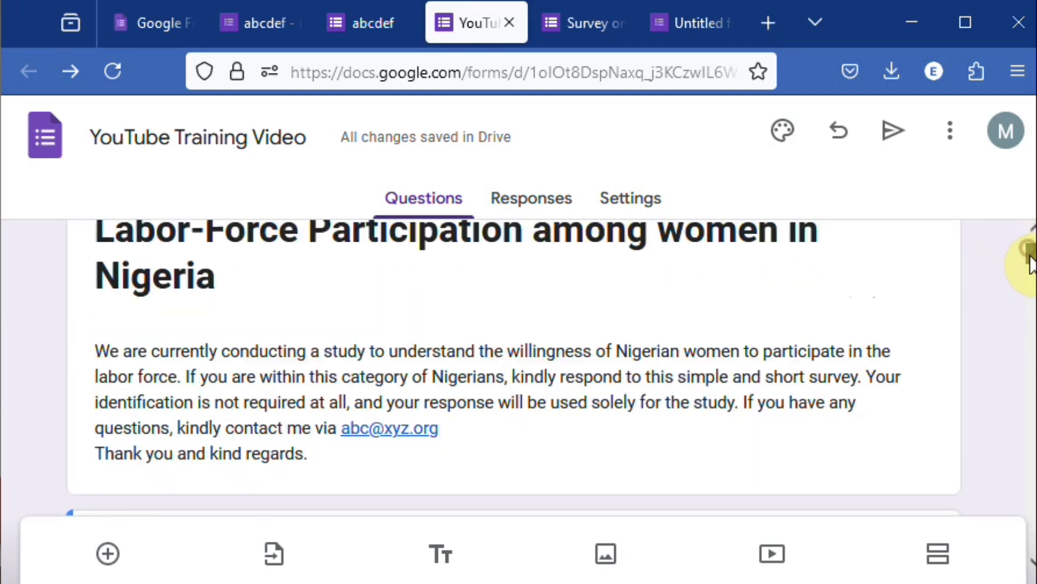
scroll(1030, 265, down, 4)
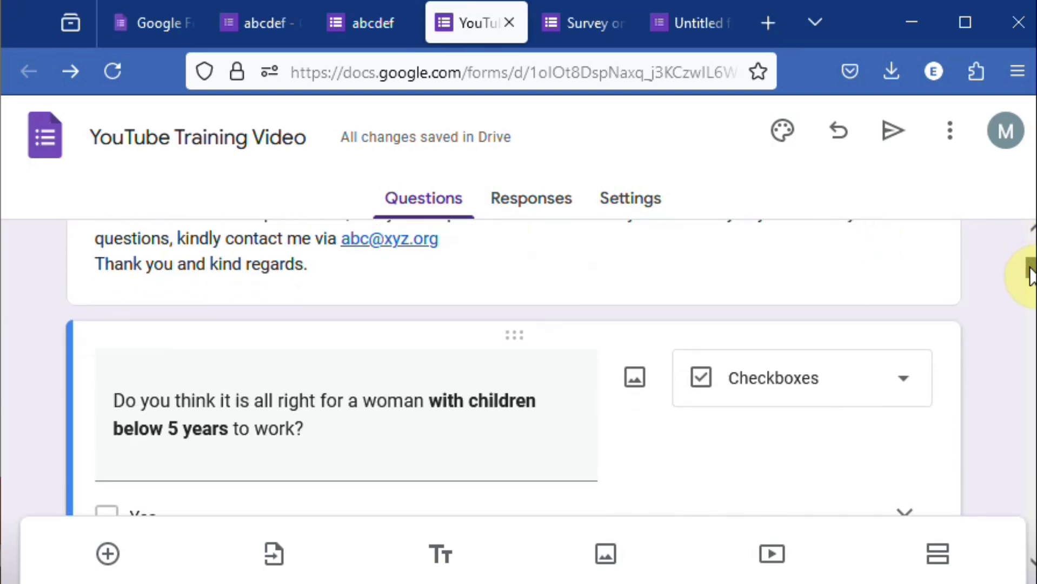
scroll(1030, 281, down, 2)
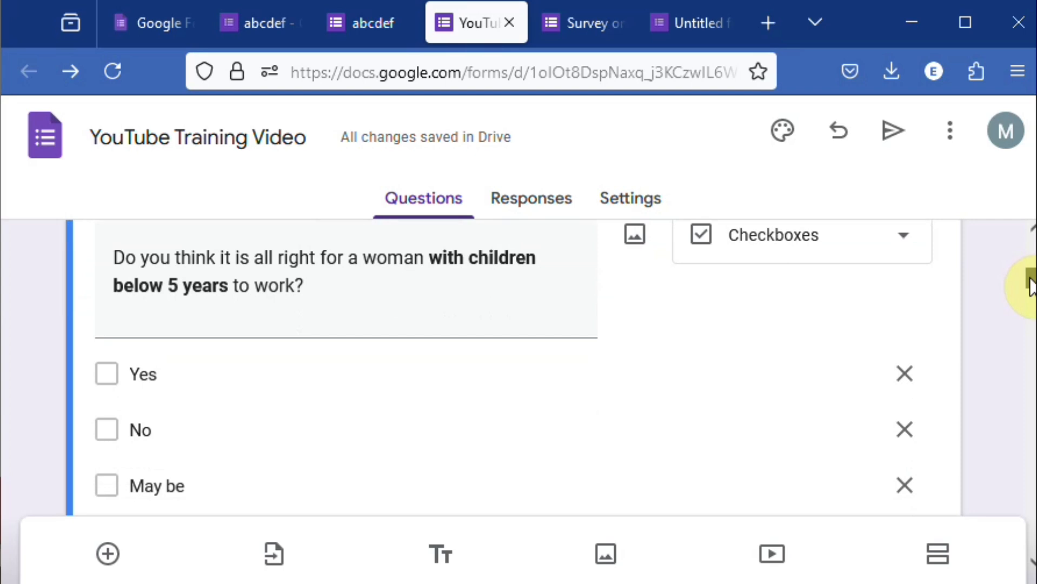
drag(1030, 286, 1030, 411)
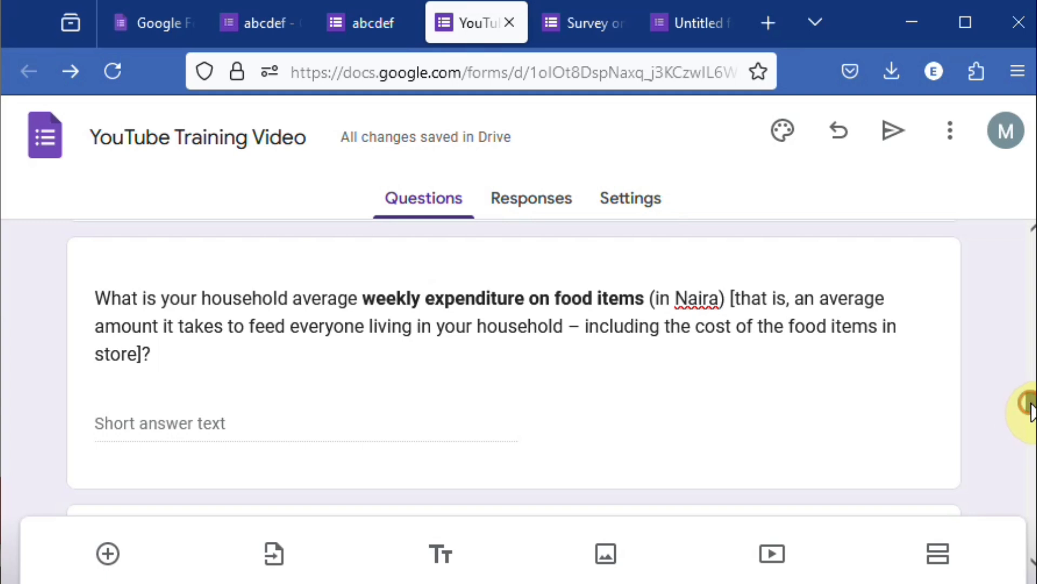
drag(1032, 403, 1032, 532)
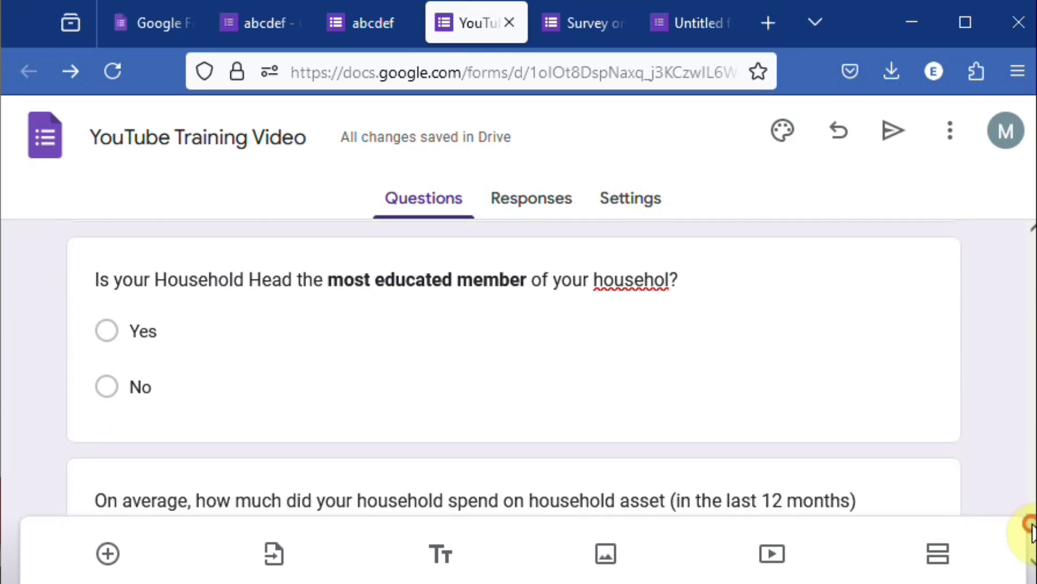
- Correct the misspelled last word of the Household Head "most educated member" question to "household"
click(671, 278)
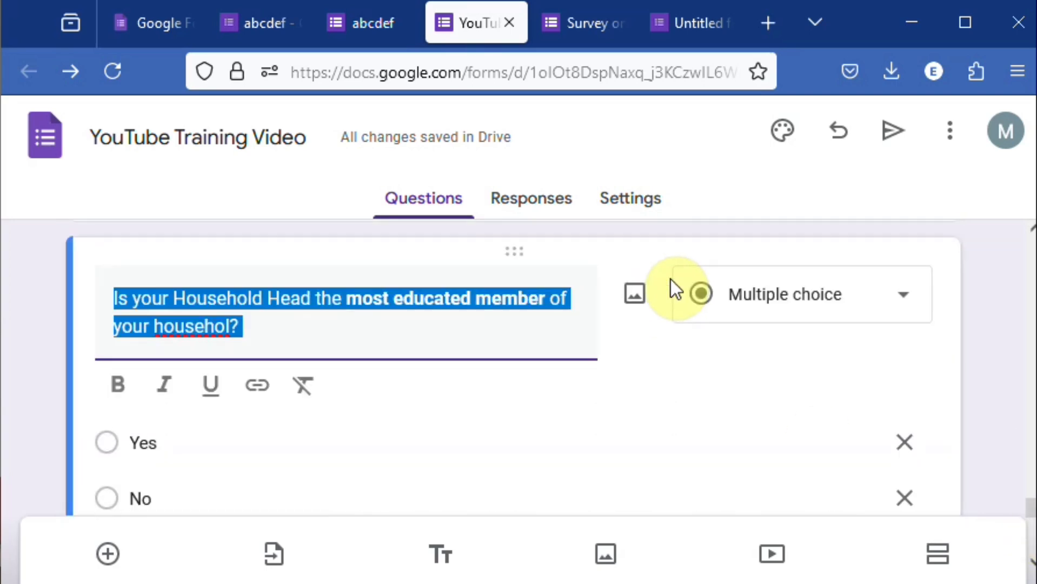
click(233, 331)
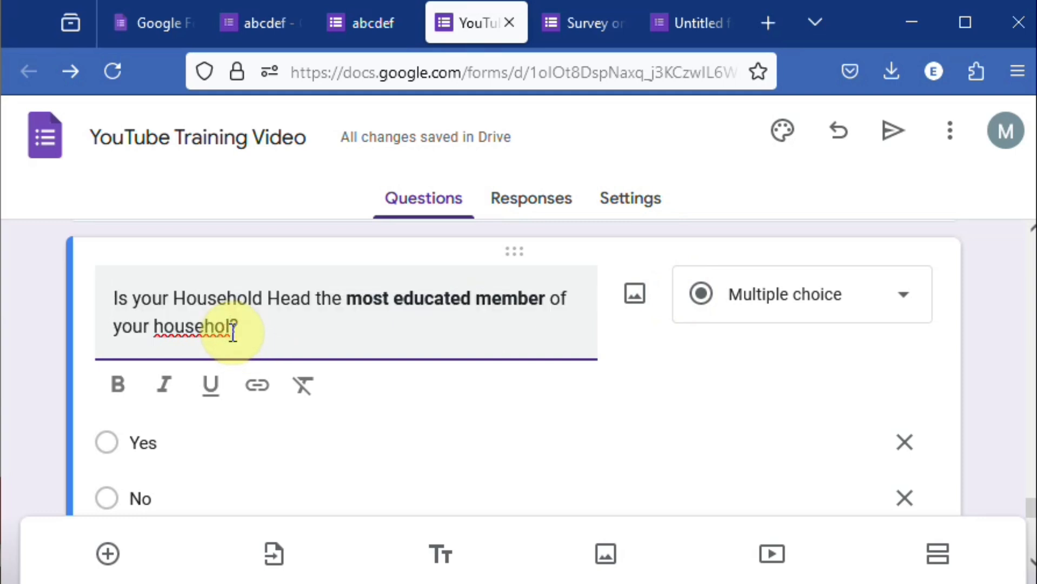
text(?)
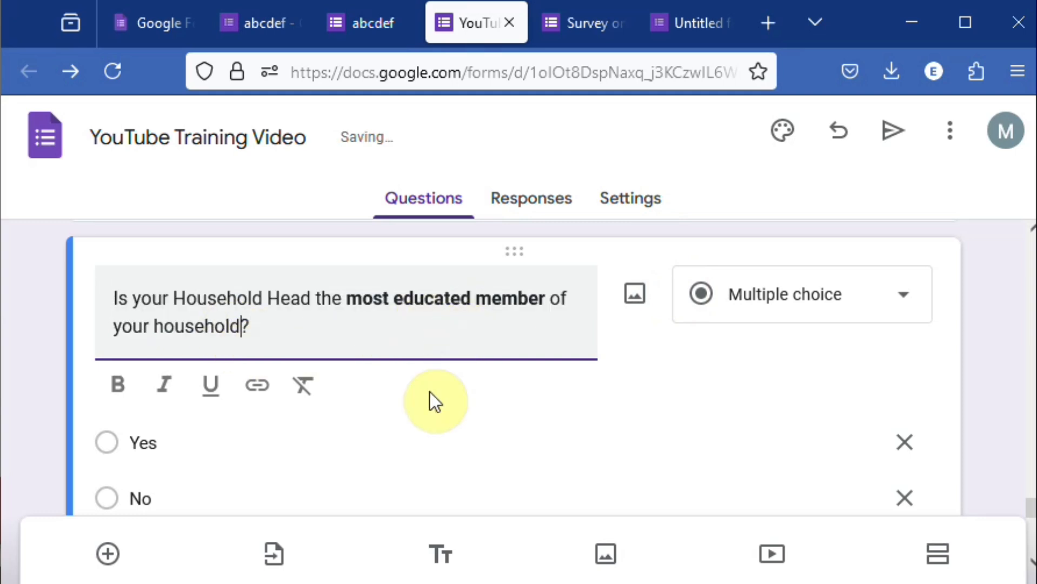
click(730, 394)
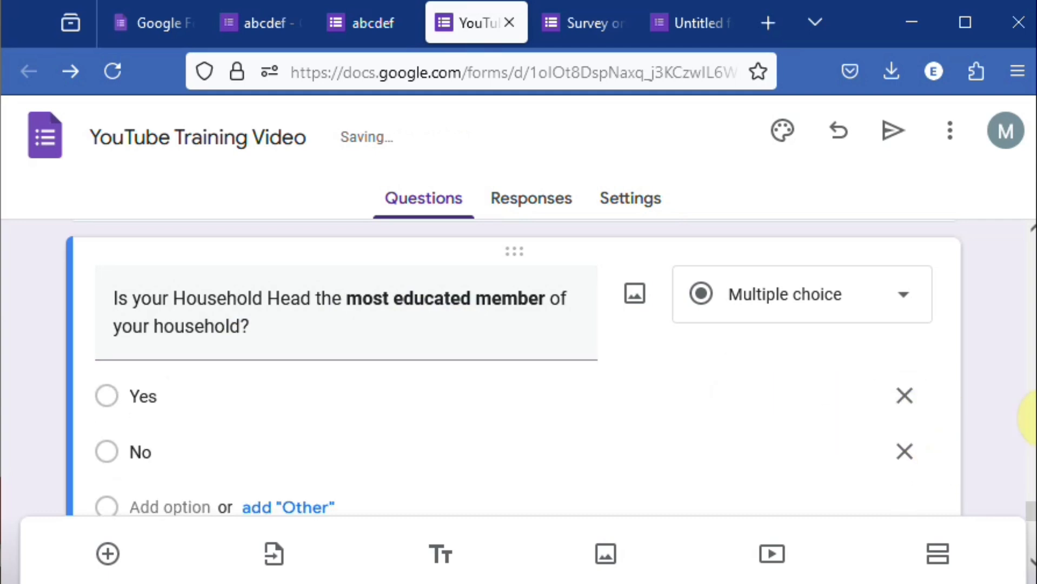
- Open the published Labor-Force Participation and Dietary Diversity survey and answer the daily work hours question with "2 hours each day"
drag(1036, 404, 1034, 404)
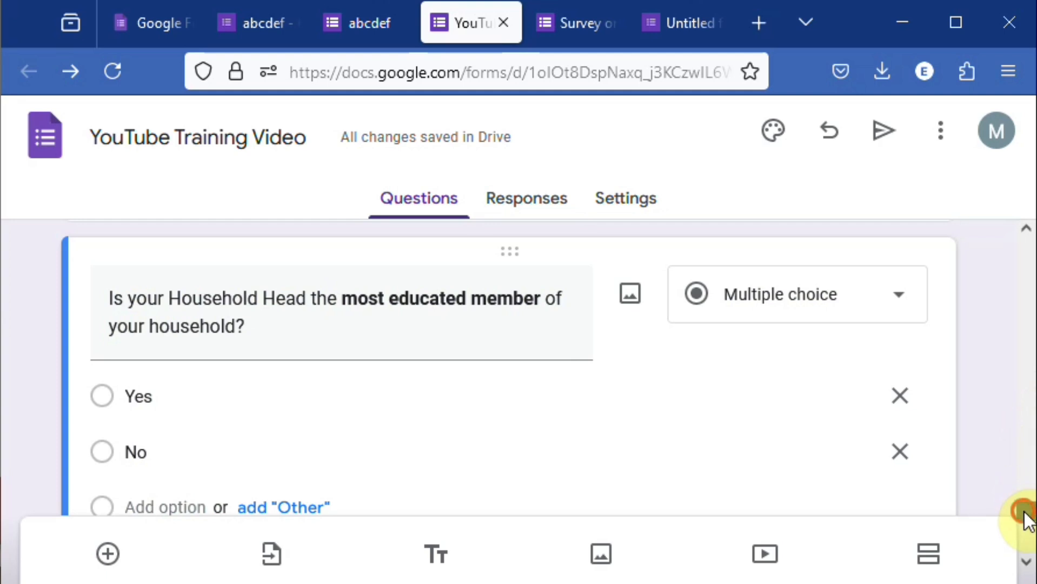
drag(1023, 506, 1032, 279)
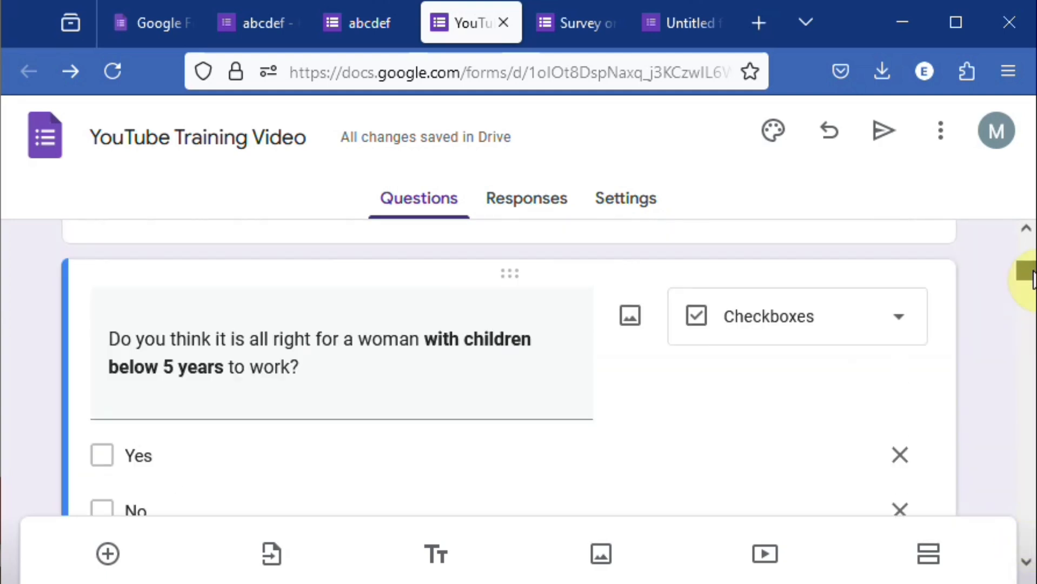
click(579, 24)
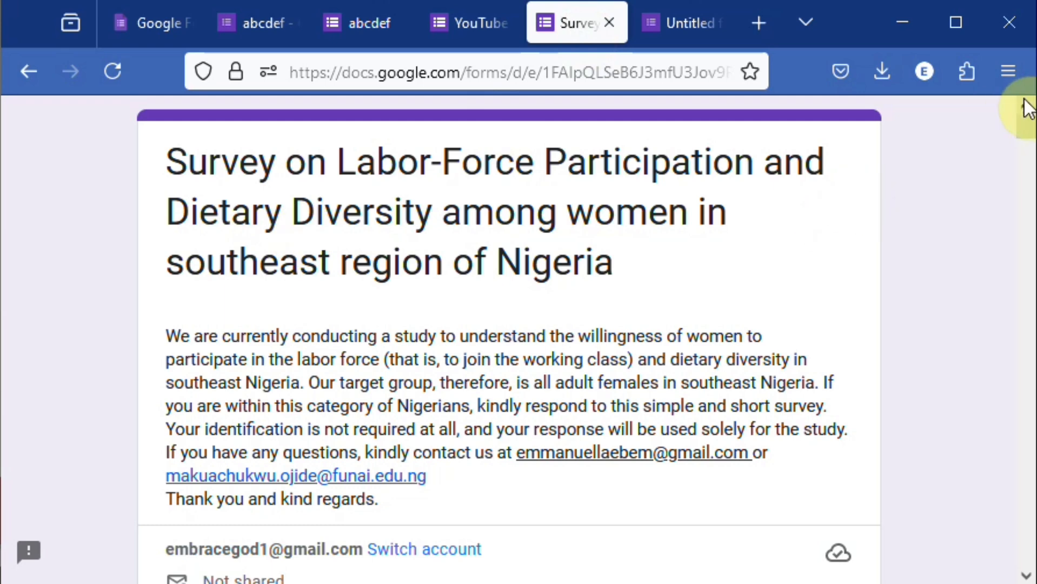
drag(1027, 130, 1030, 187)
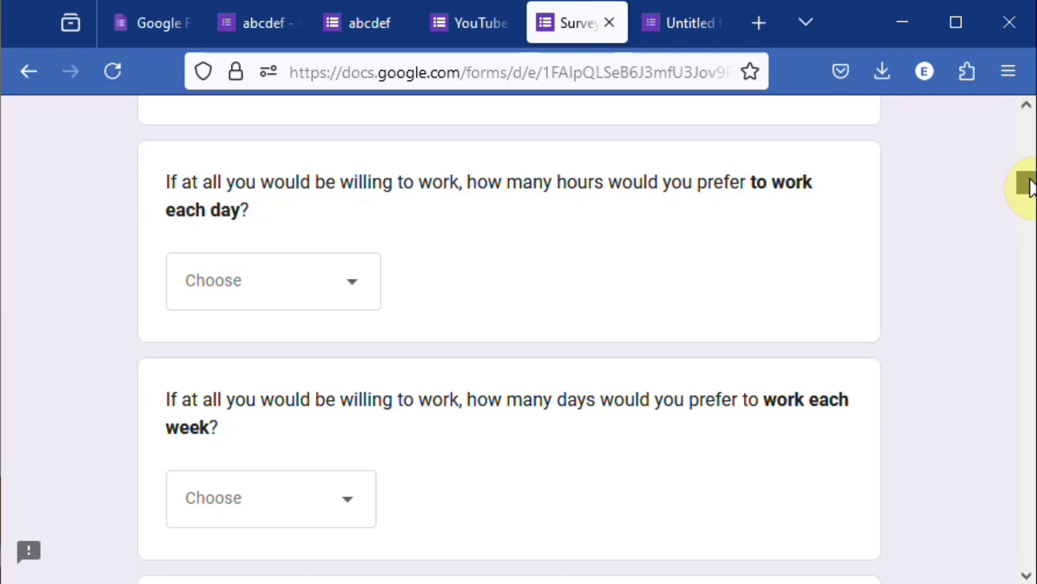
click(357, 290)
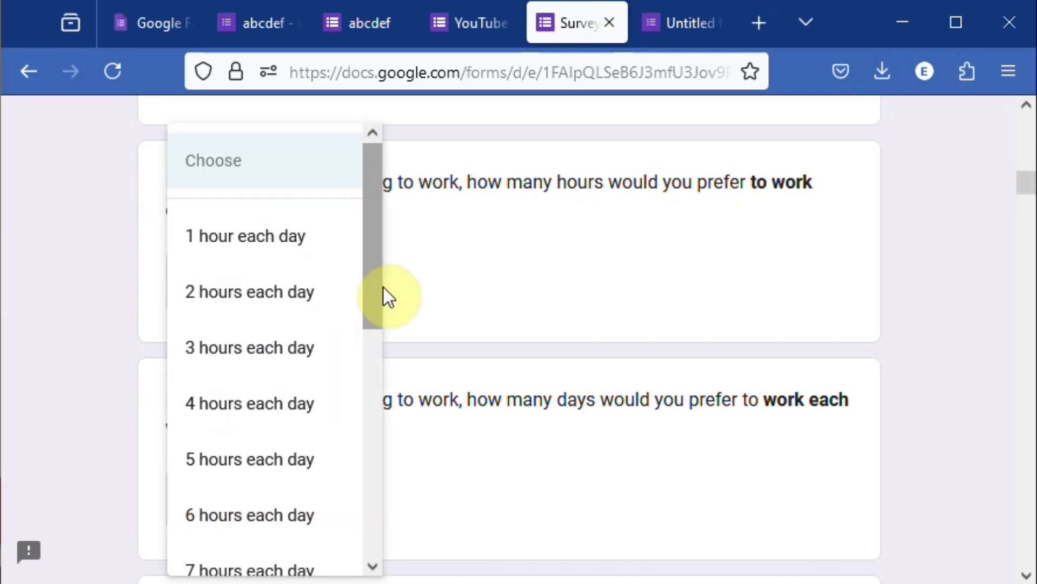
click(261, 293)
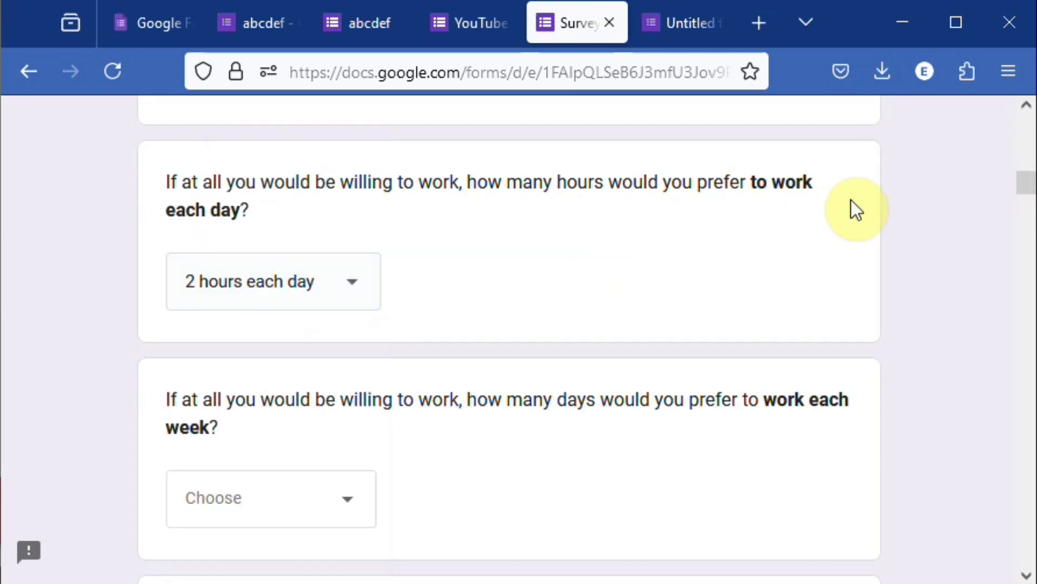
- Examine the short-answer questions on weekly food and monthly non-food expenditure in the published survey
drag(1026, 185, 1026, 312)
click(264, 253)
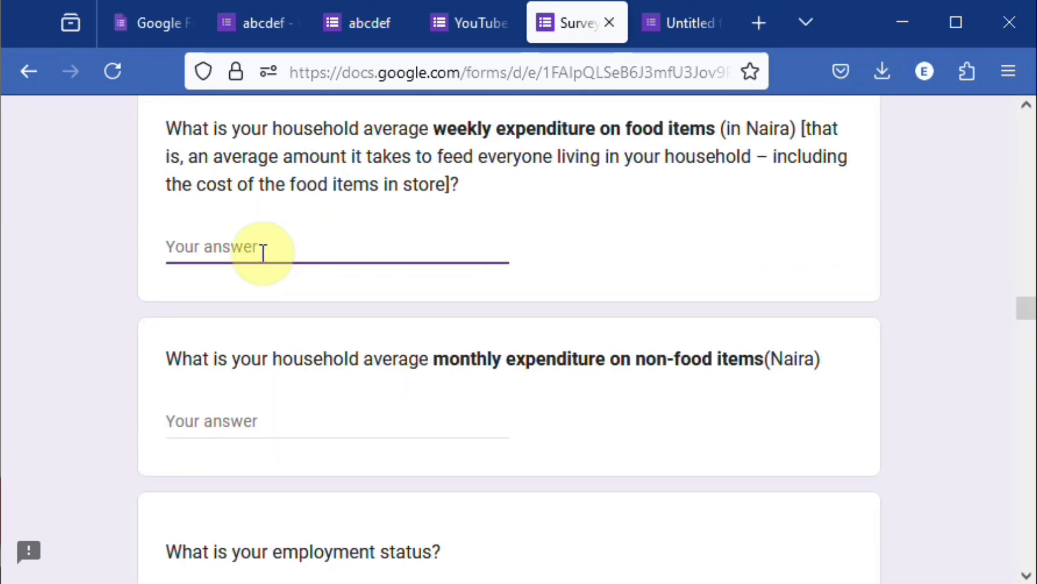
click(266, 424)
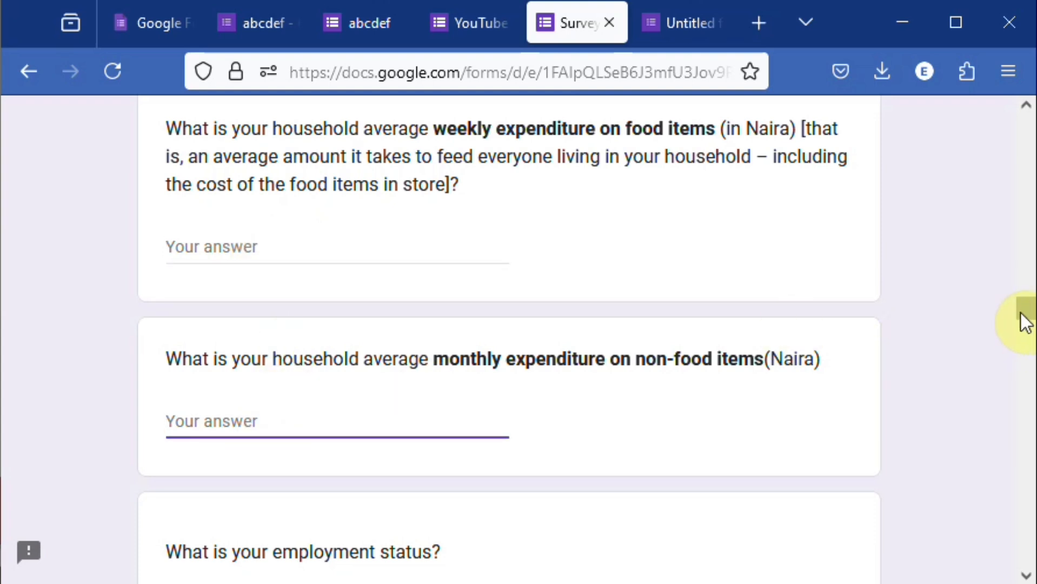
drag(1021, 313, 1009, 126)
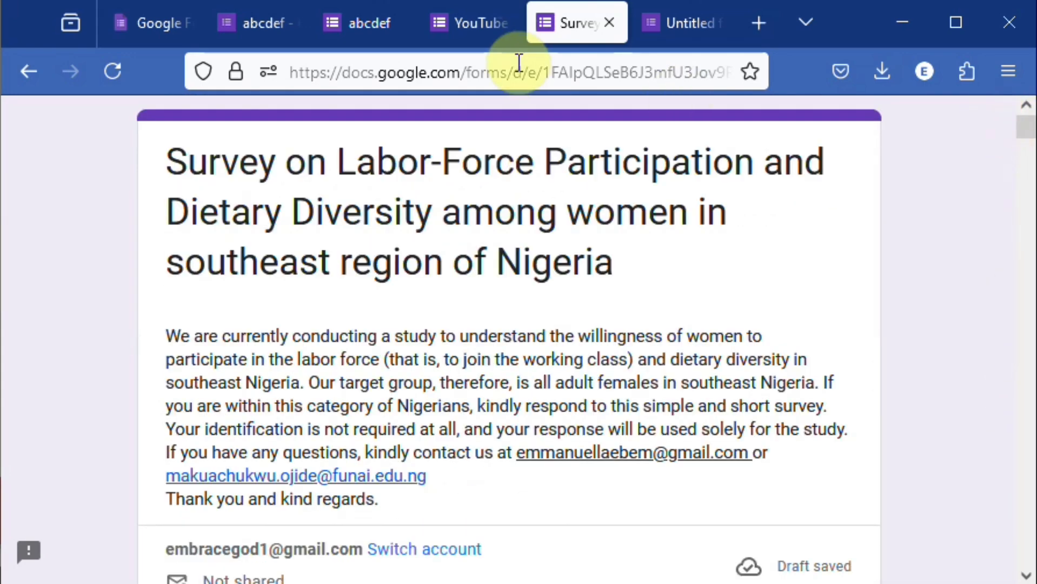
- Prepare an email invitation for the YouTube Training Video form, entering a recipient's email address and keeping the default subject and message
click(485, 21)
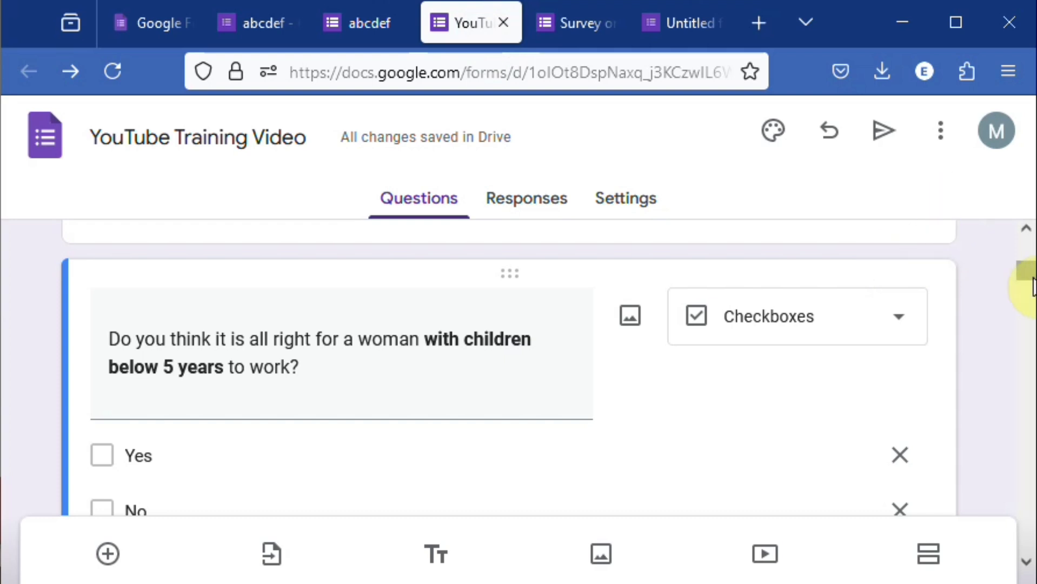
drag(1030, 275, 1036, 274)
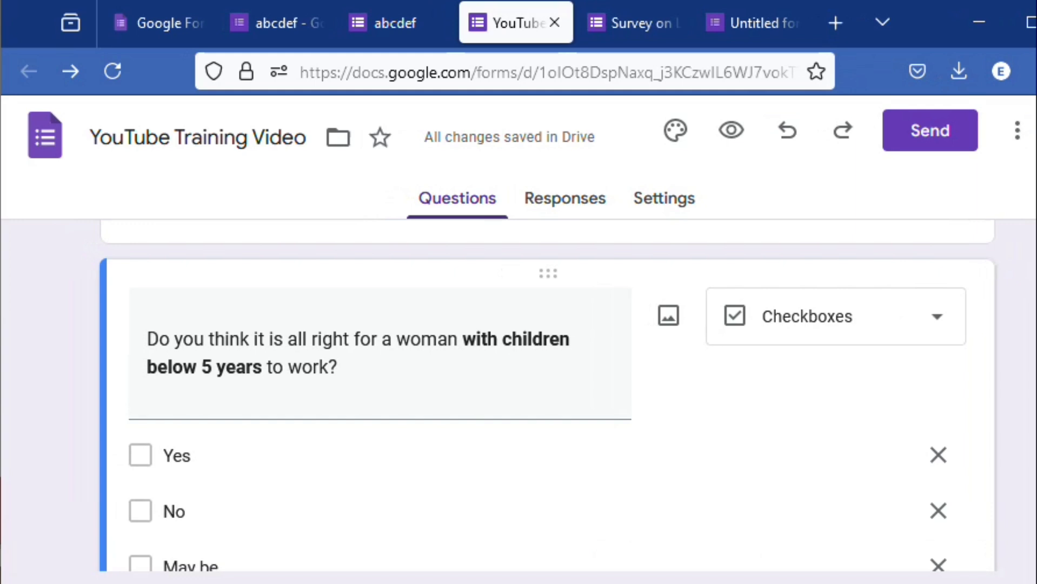
click(927, 143)
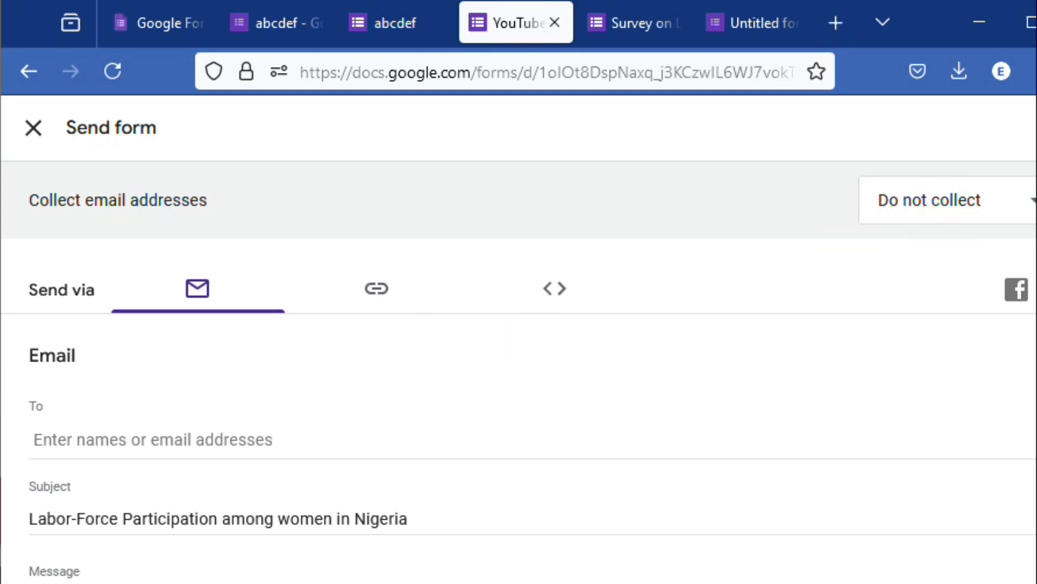
scroll(518, 373, down, 3)
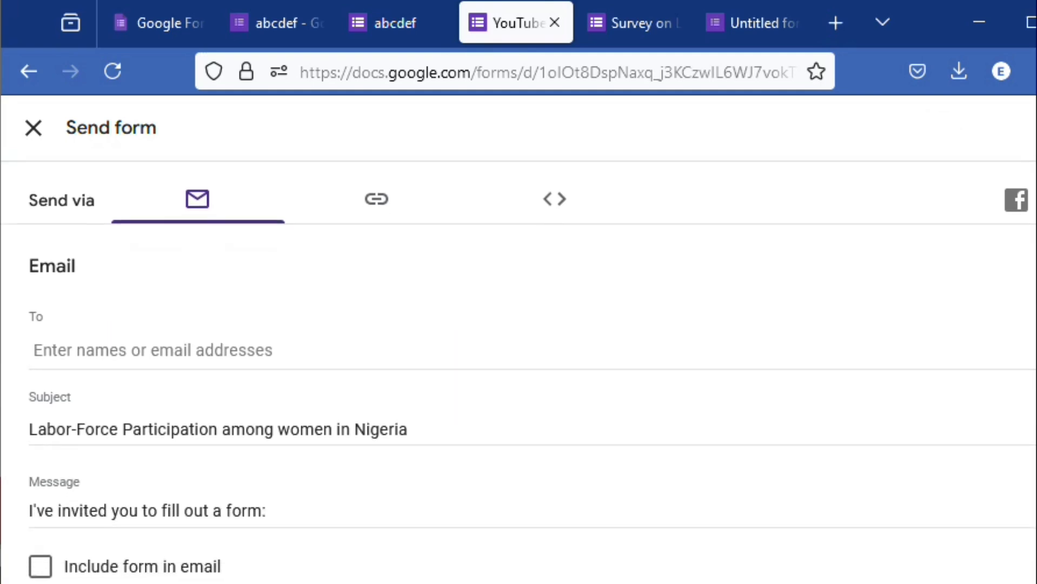
click(234, 352)
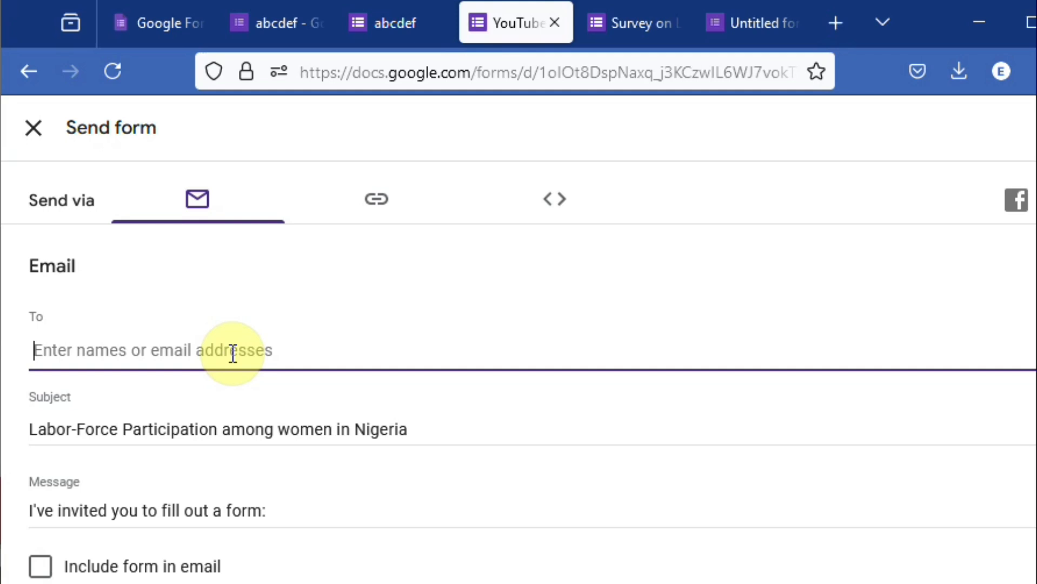
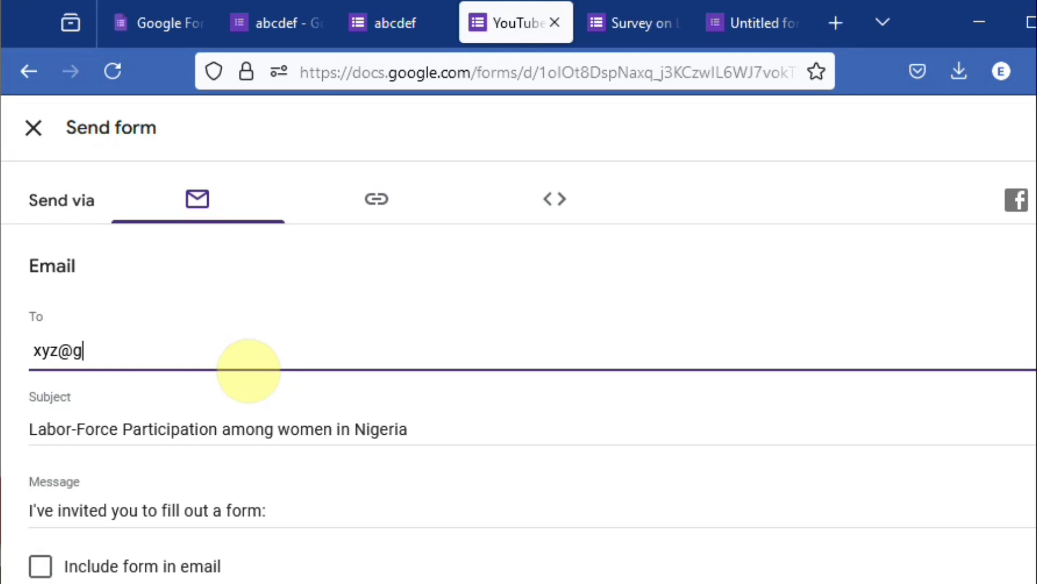
key(Tab)
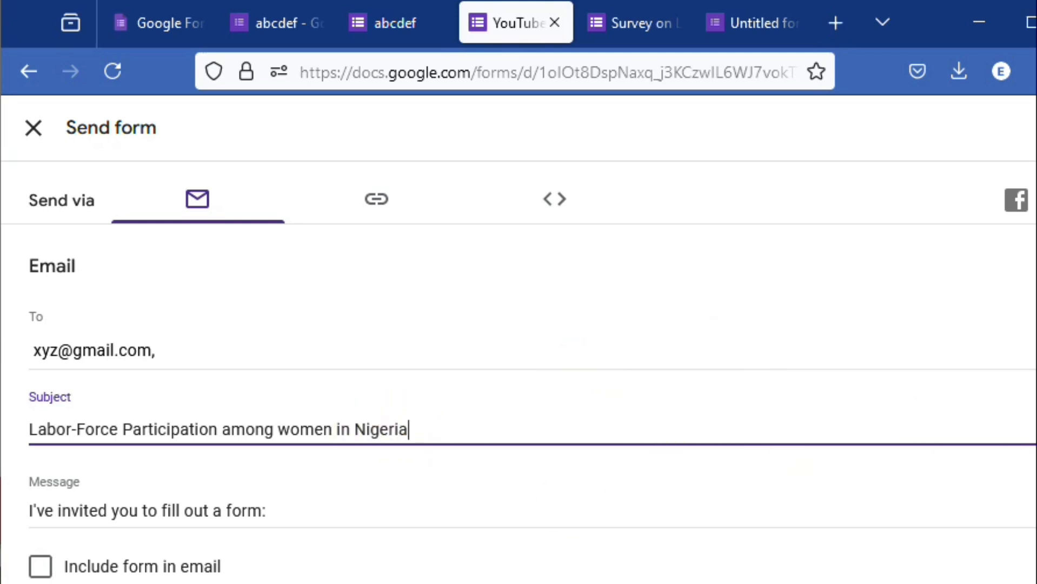
scroll(519, 374, down, 1)
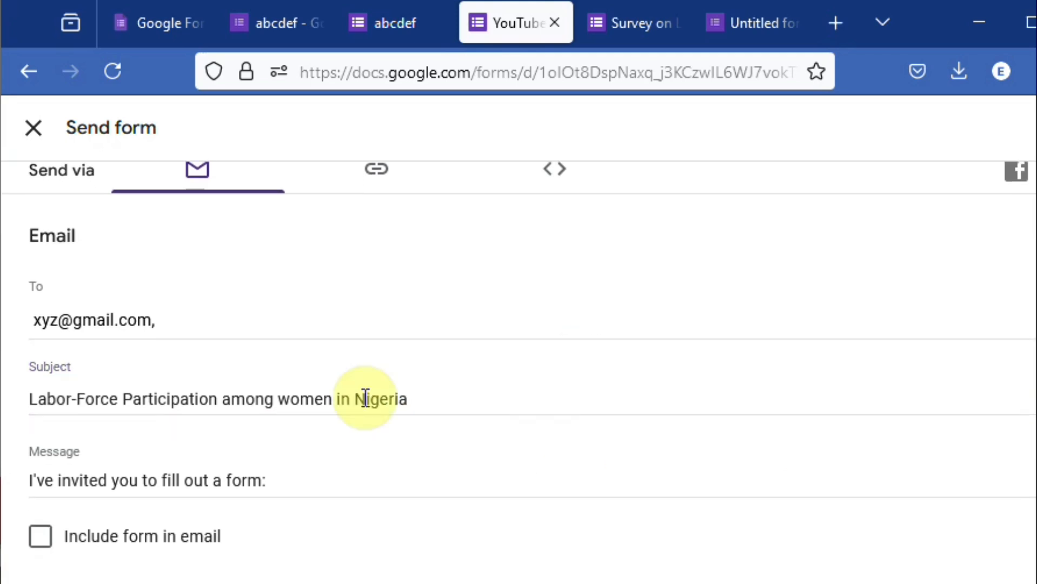
click(290, 472)
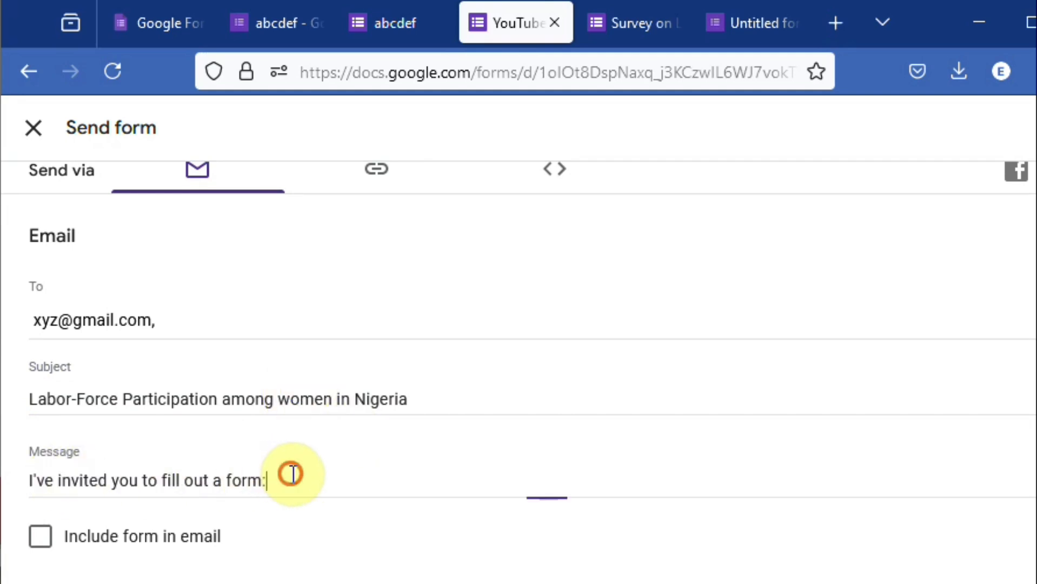
scroll(255, 452, down, 2)
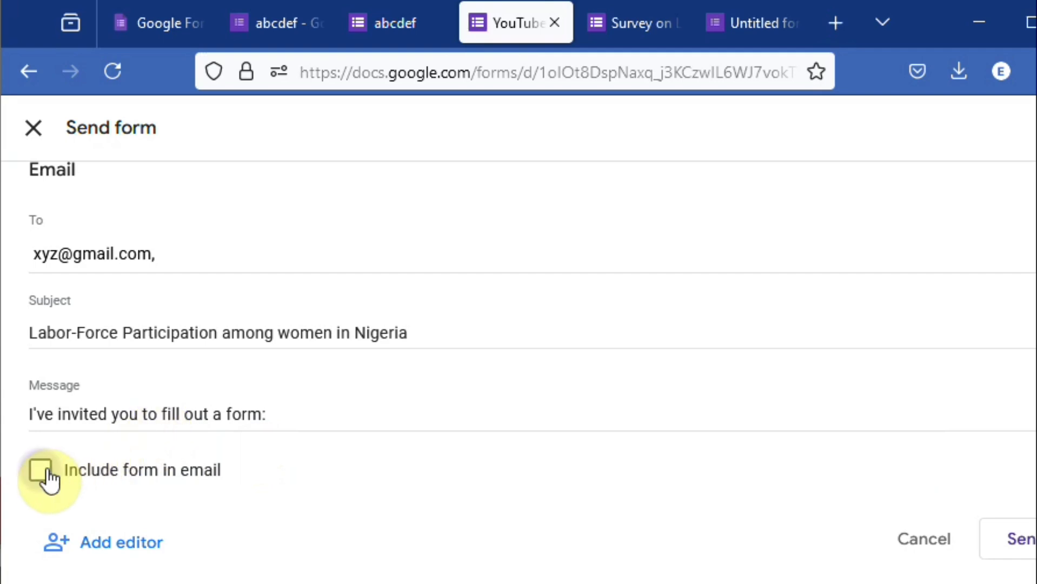
- Check the form's editor-sharing options and who has access, and close them without adding an editor
click(127, 547)
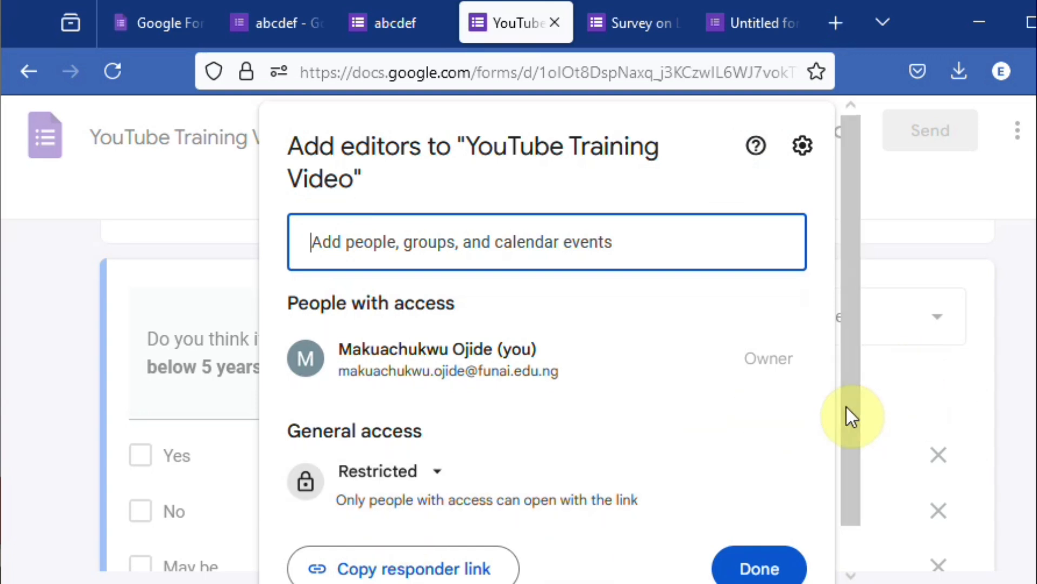
click(476, 373)
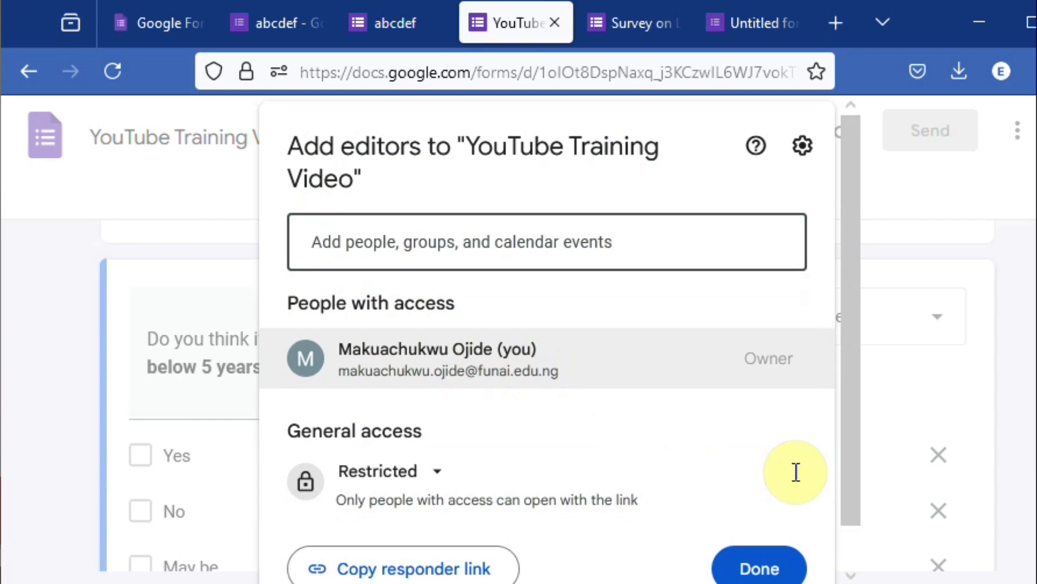
click(770, 565)
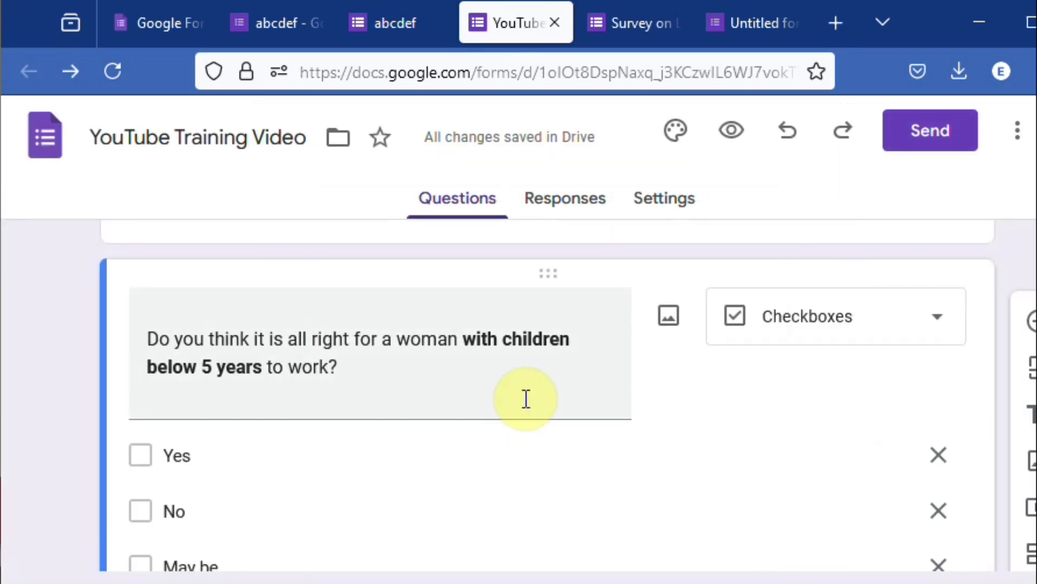
- Get the YouTube Training Video form's sharing link with a shortened URL and copy it
click(918, 134)
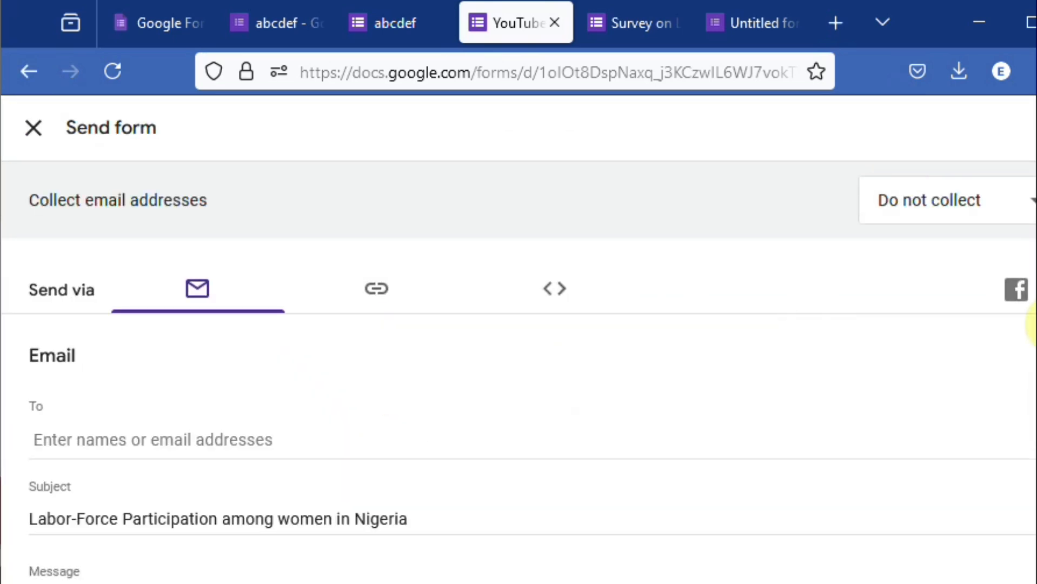
scroll(1033, 262, down, 3)
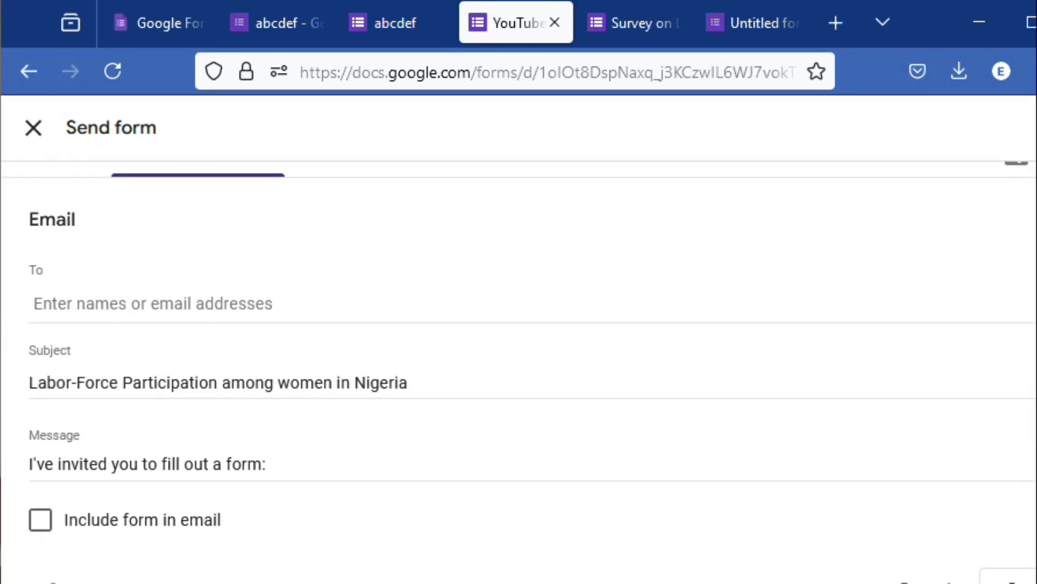
scroll(518, 372, up, 3)
scroll(518, 372, down, 4)
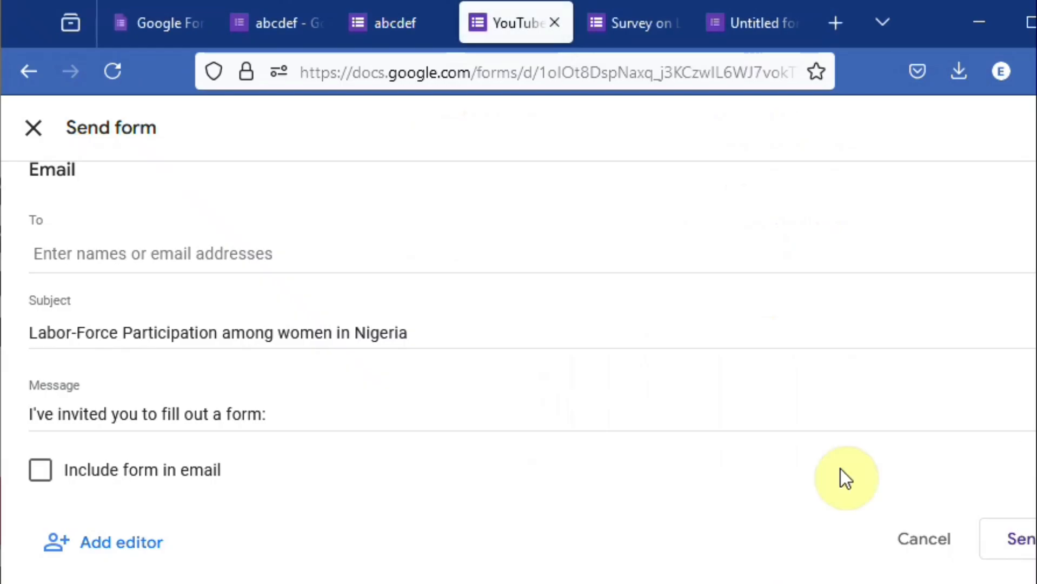
drag(1023, 382, 1019, 382)
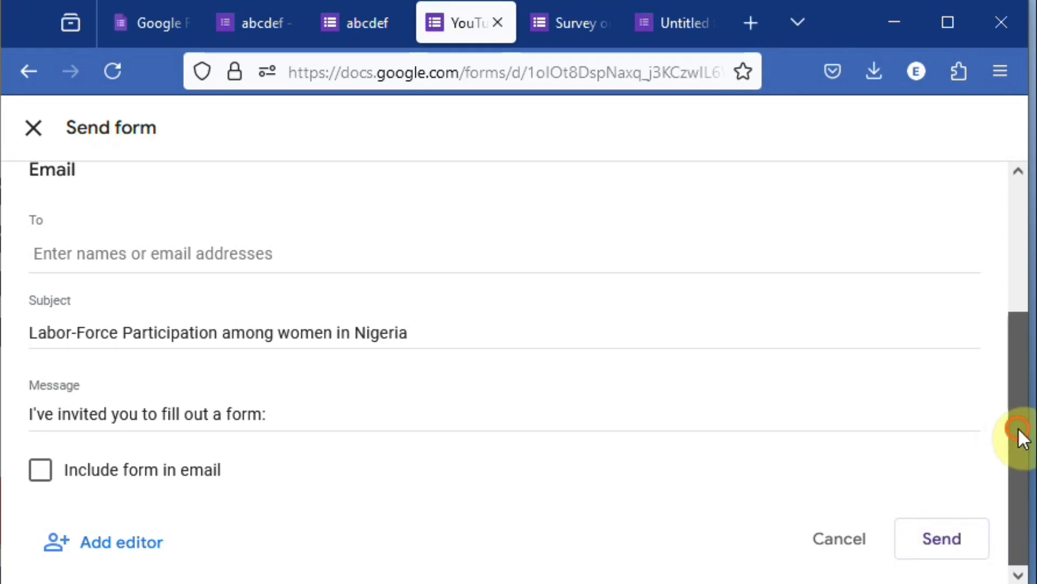
drag(1018, 427, 1009, 234)
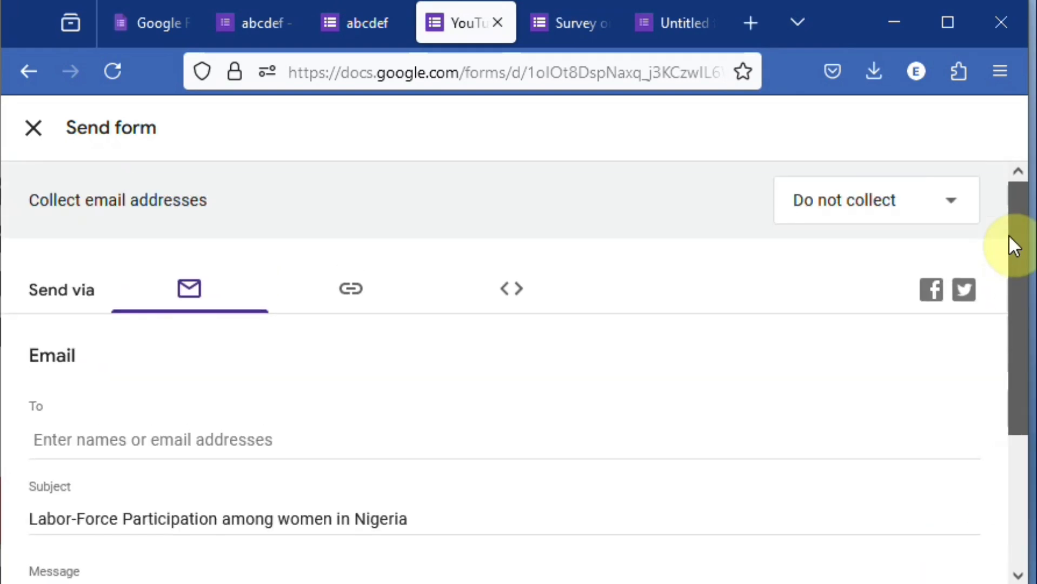
click(348, 292)
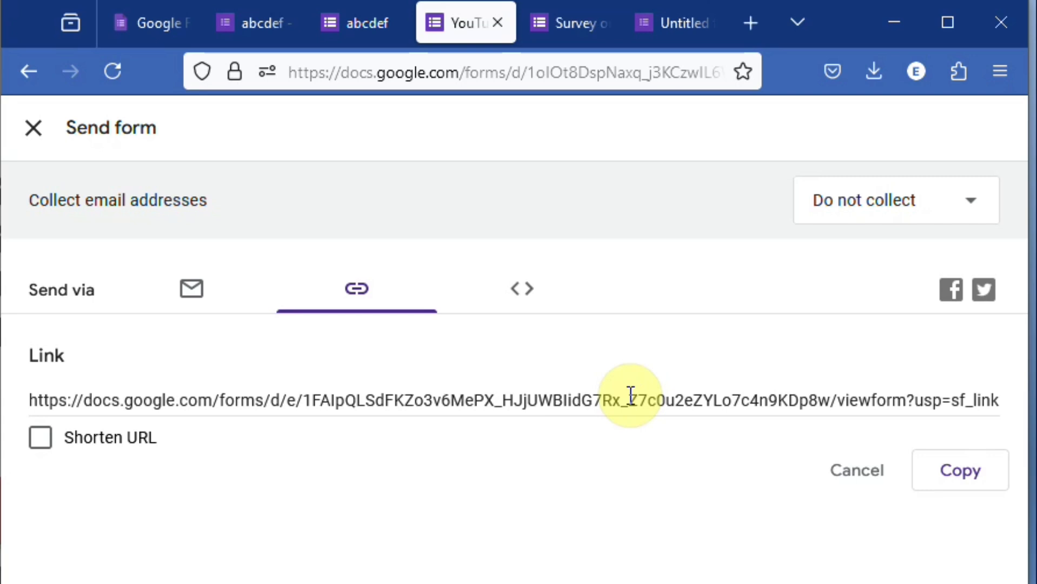
click(36, 441)
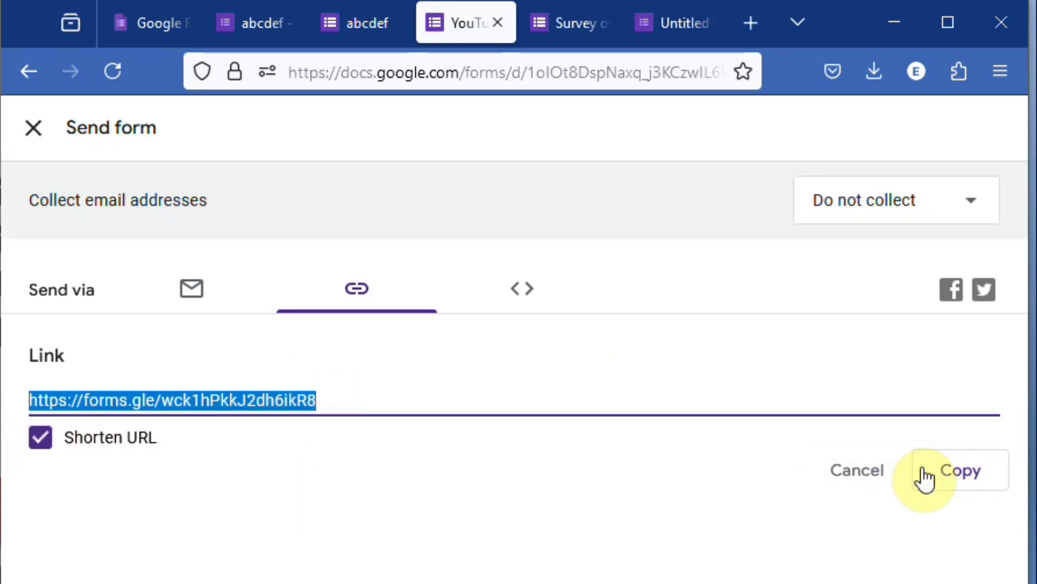
click(954, 479)
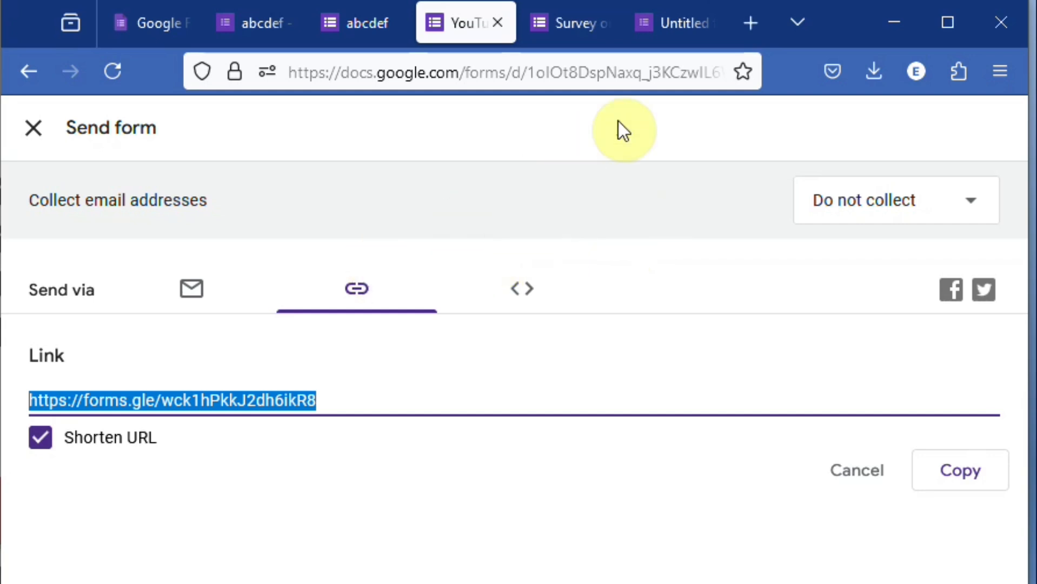
- Open the Untitled form holding the Labor-Force Participation and Dietary Diversity survey and view its responses summary
click(577, 25)
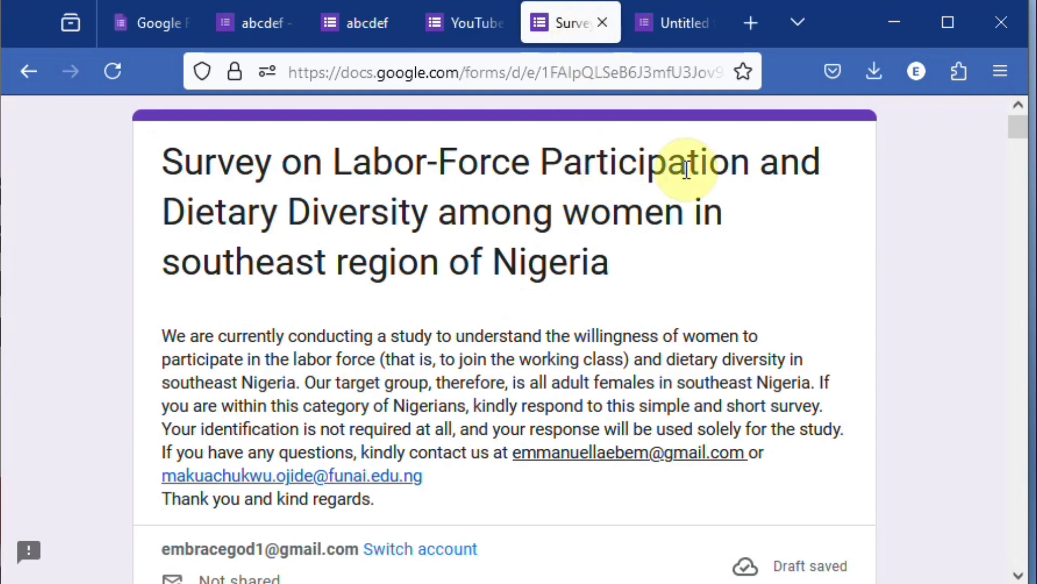
click(687, 29)
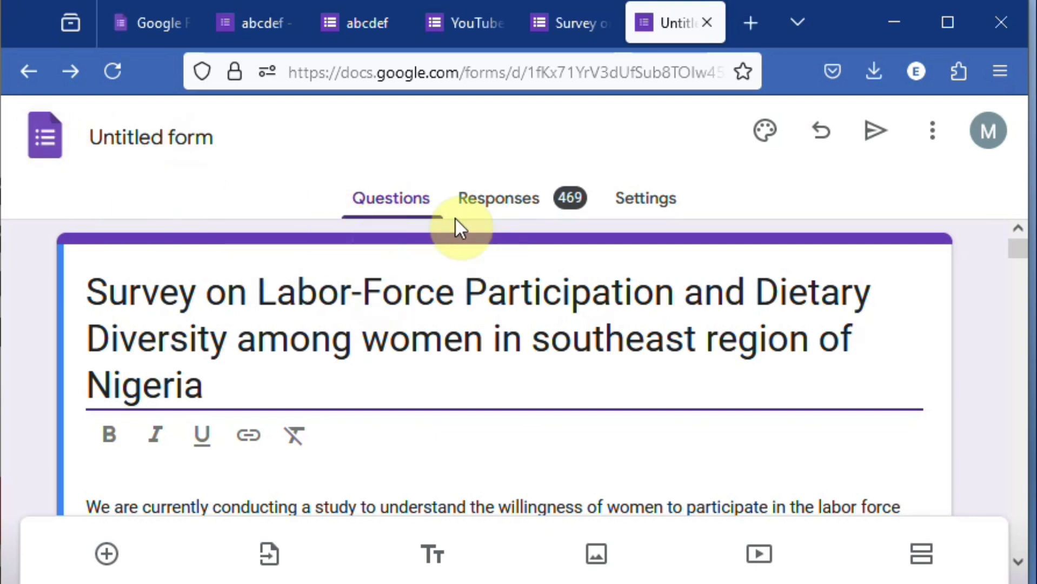
click(512, 207)
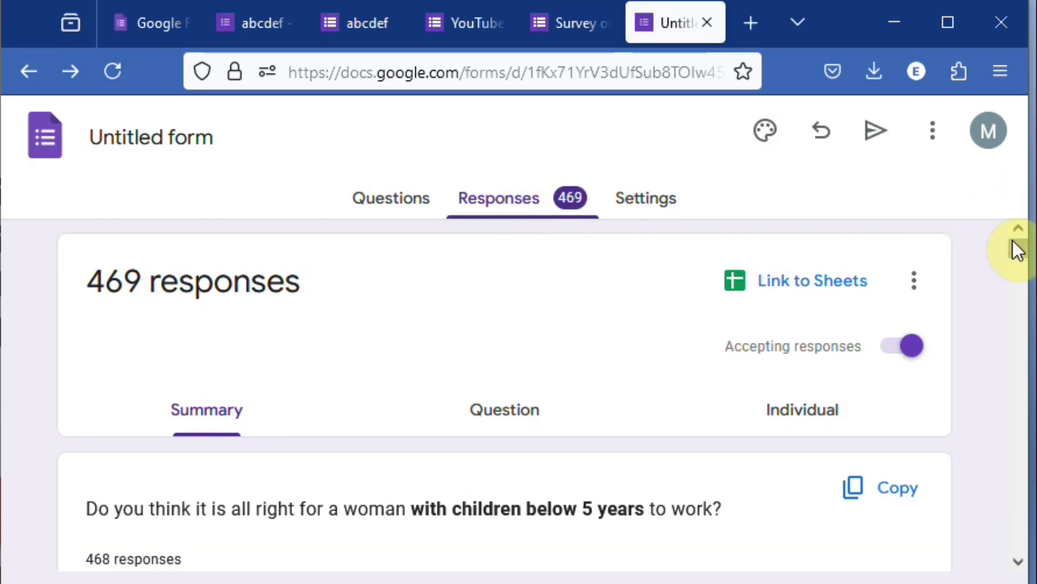
drag(1015, 247, 1012, 244)
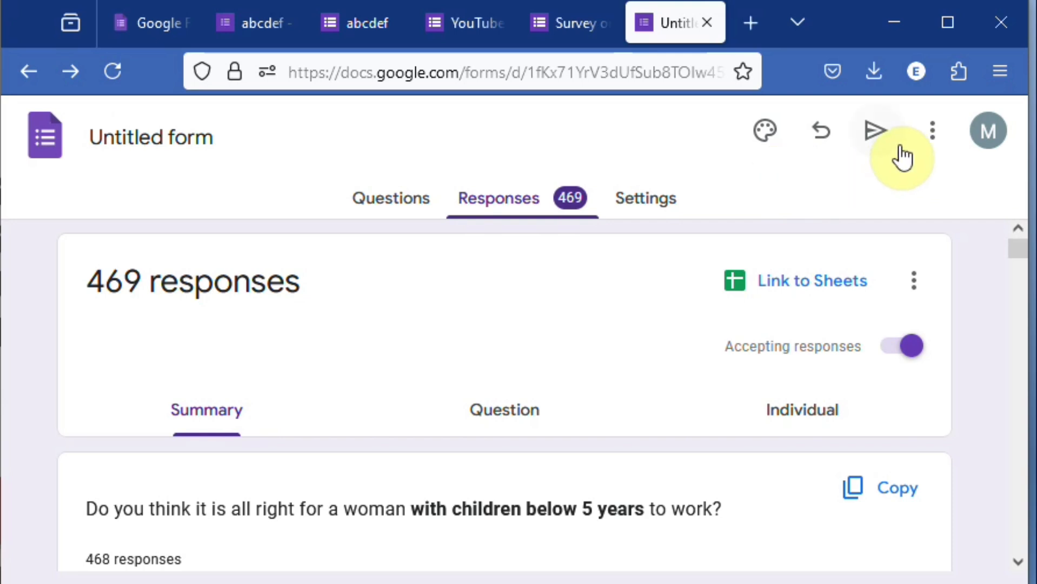
- Stop the Untitled form from accepting responses and turn response collection back on
click(937, 140)
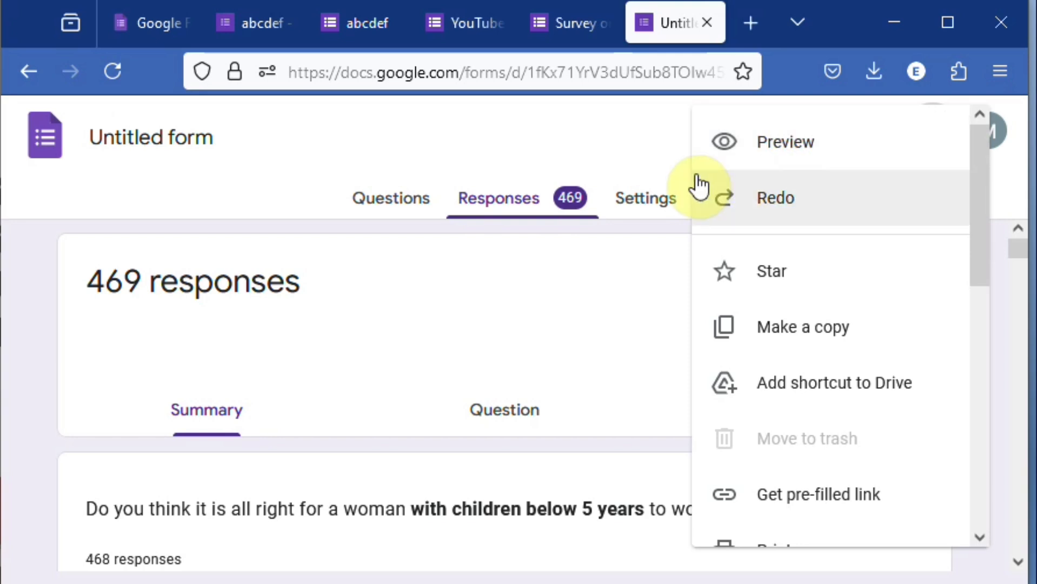
click(670, 175)
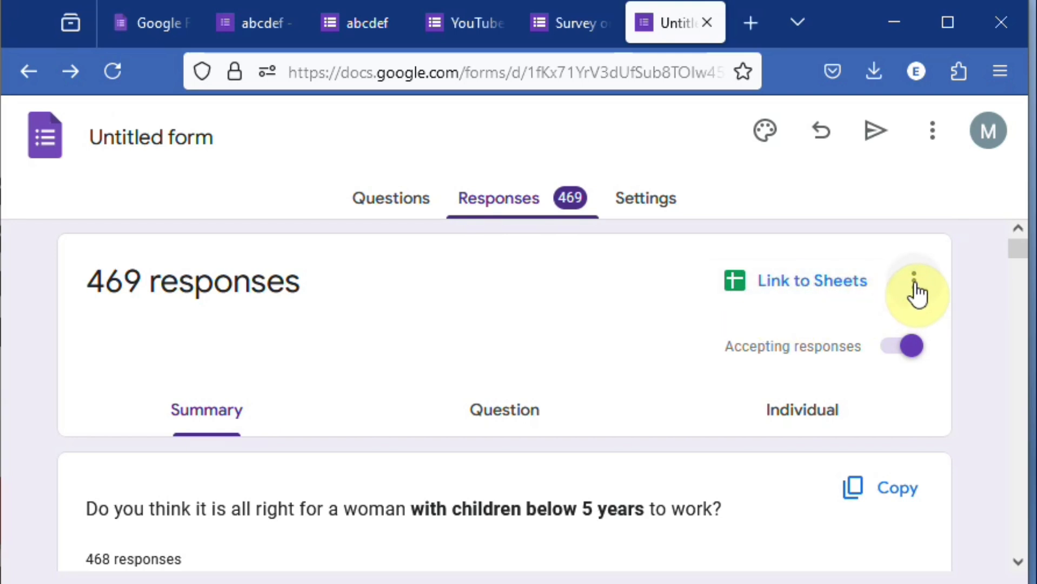
click(893, 363)
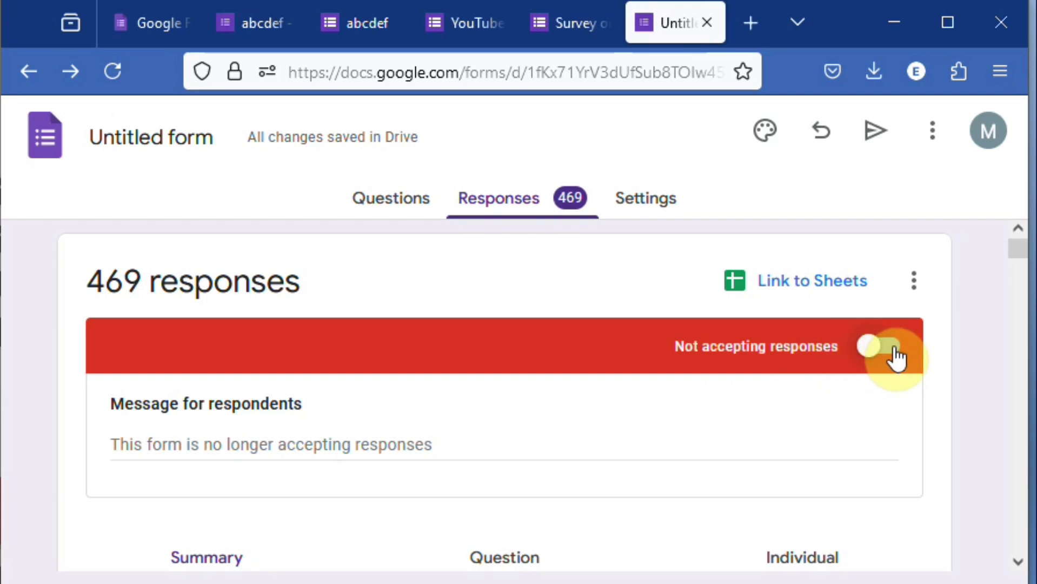
click(895, 358)
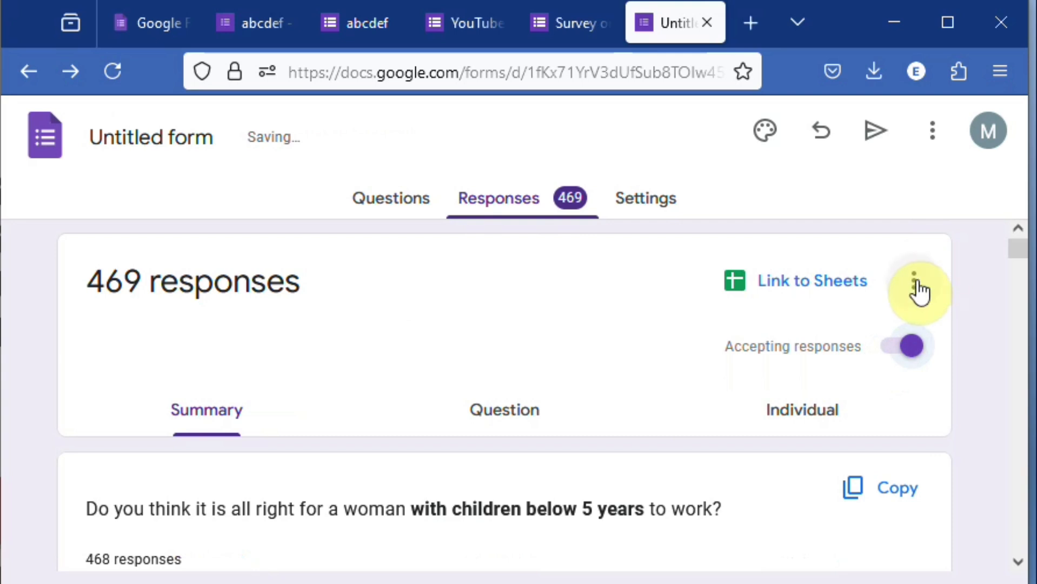
- Download all the Untitled form's responses as a CSV file and check it in the browser's recent downloads
click(917, 283)
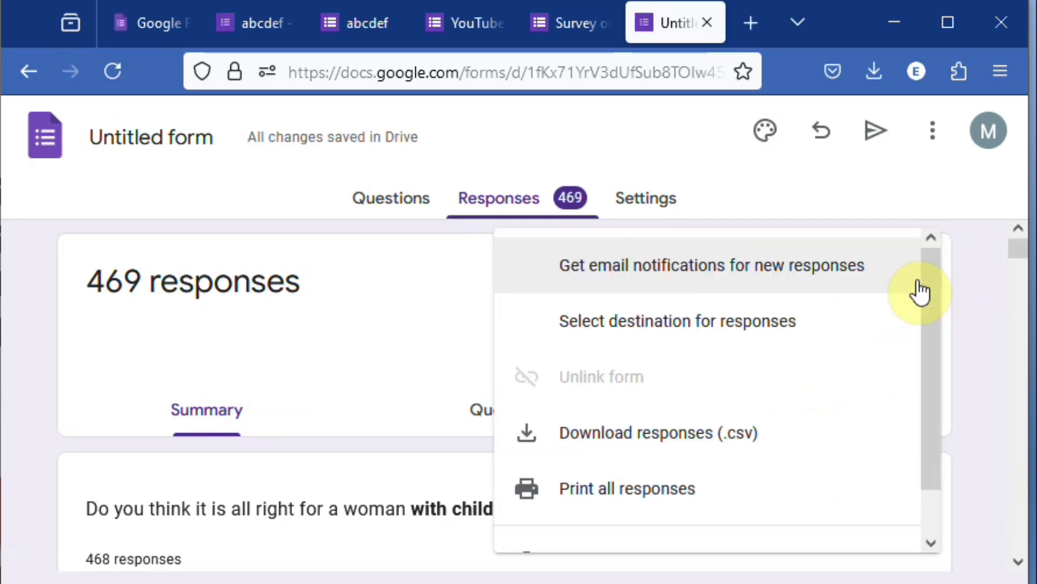
click(626, 441)
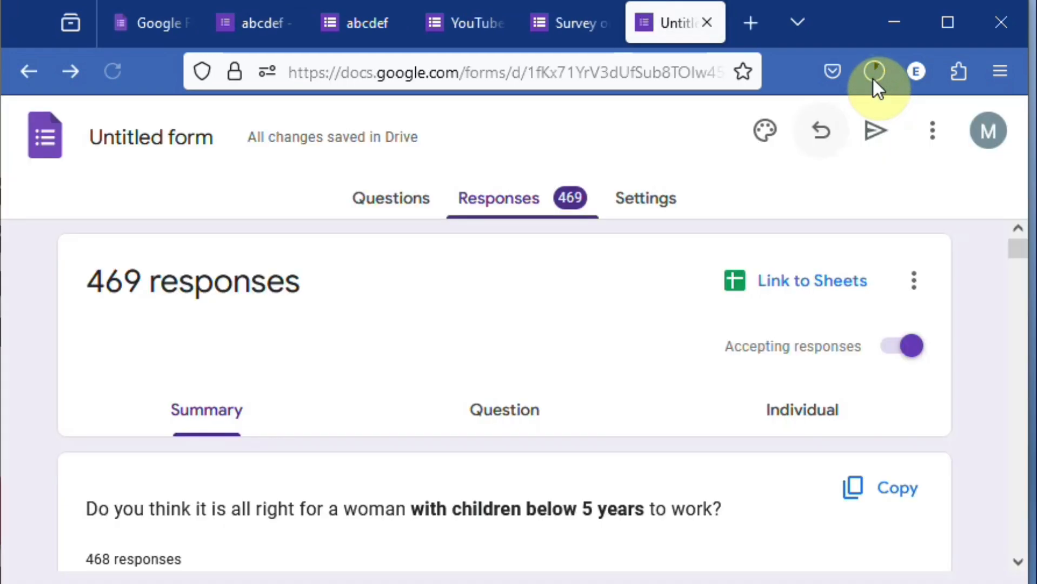
click(875, 74)
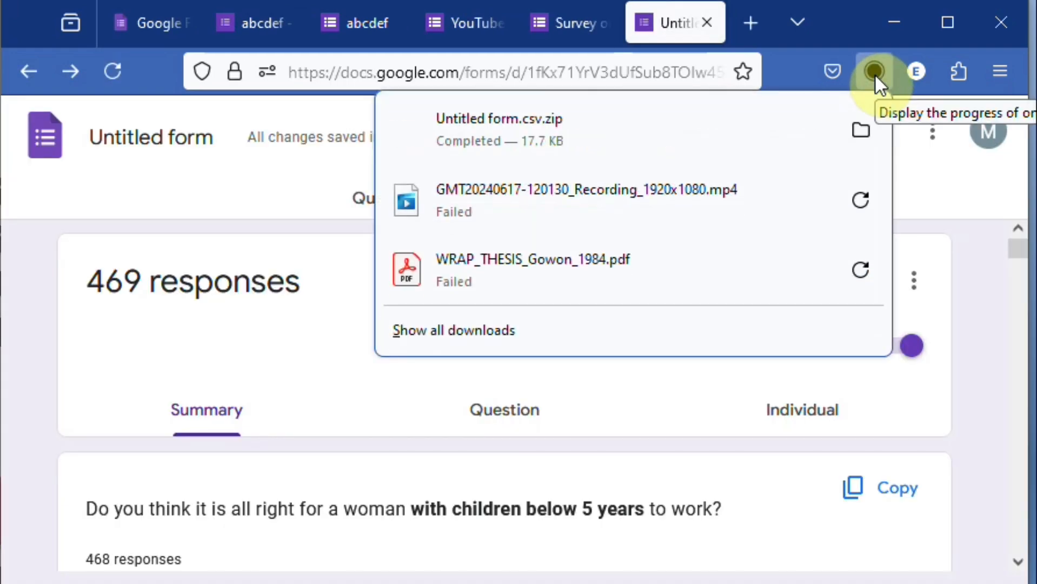
click(996, 302)
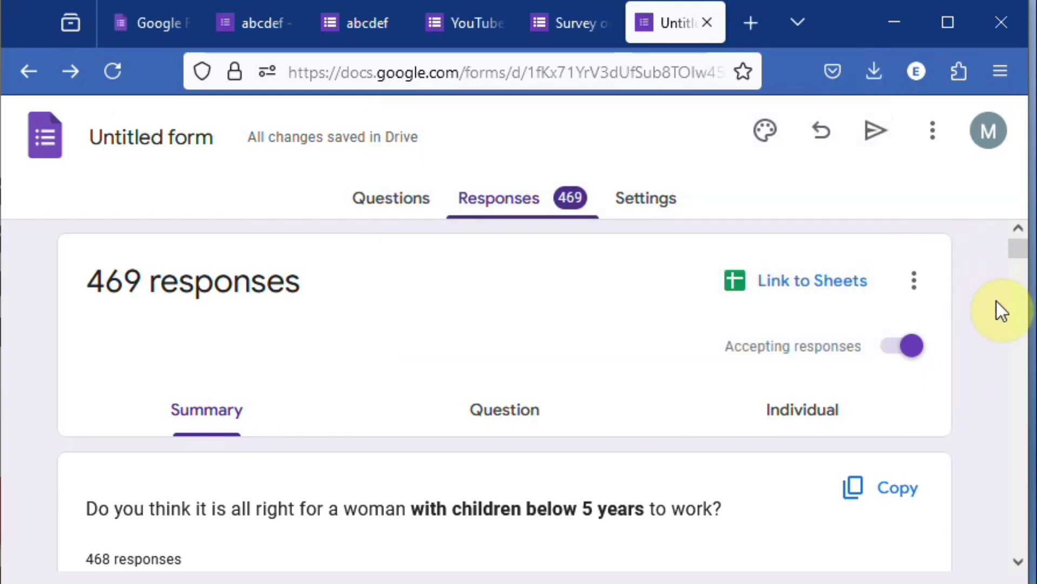